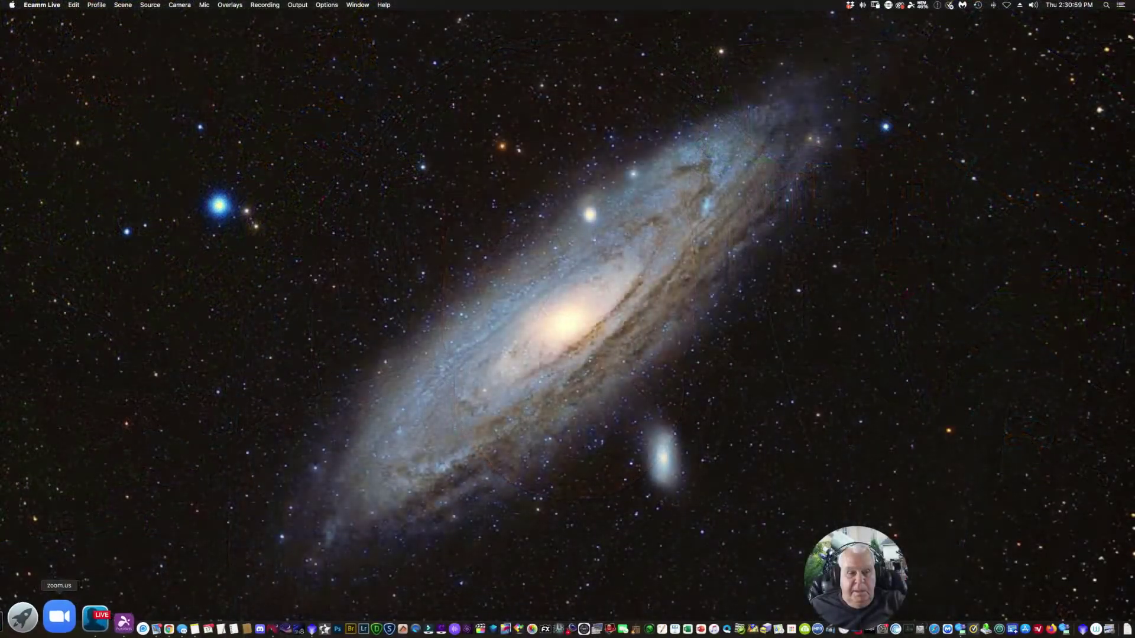
Switch to the Astro 4 Workstation remote session in Splashtop Business and reposition the What's Up window on its desktop.
left_click(83, 626)
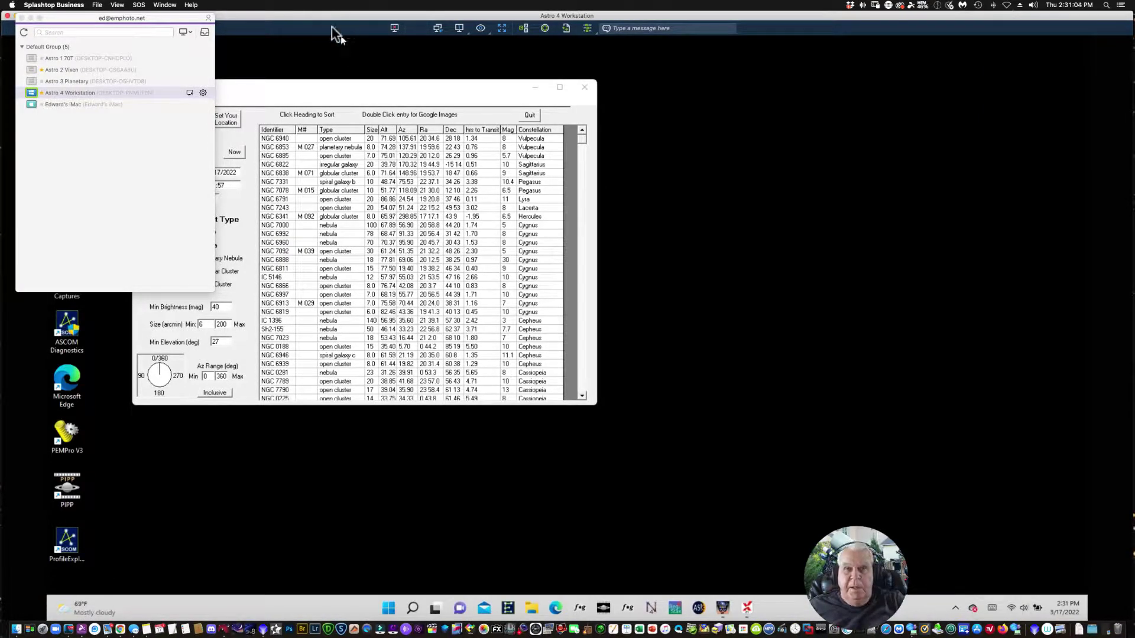
left_click(266, 37)
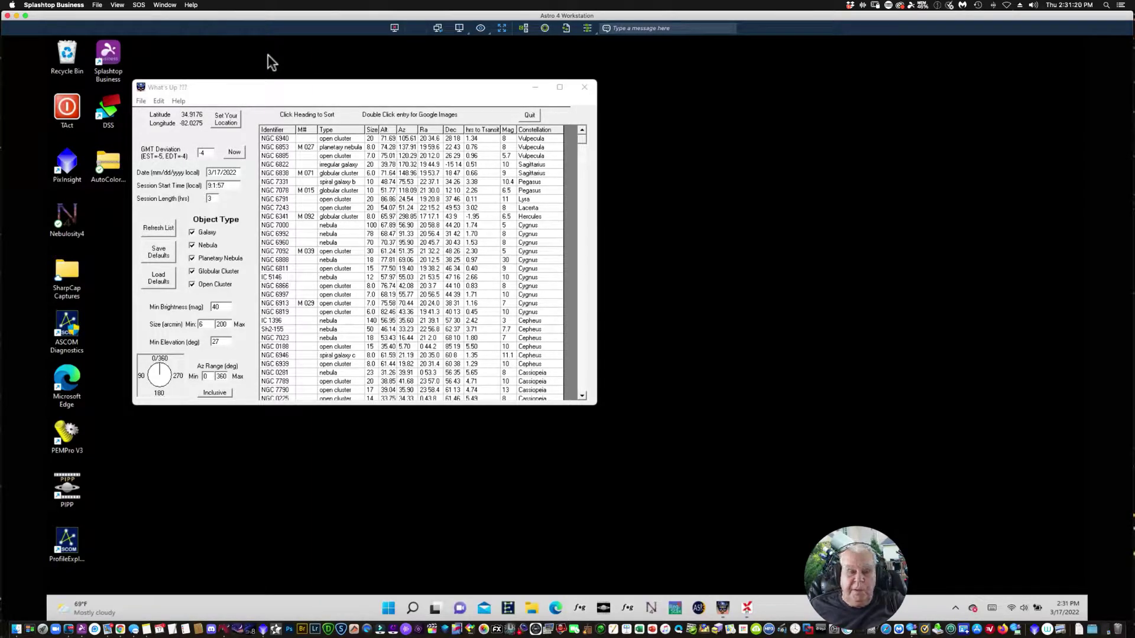
left_click_drag(279, 89, 309, 86)
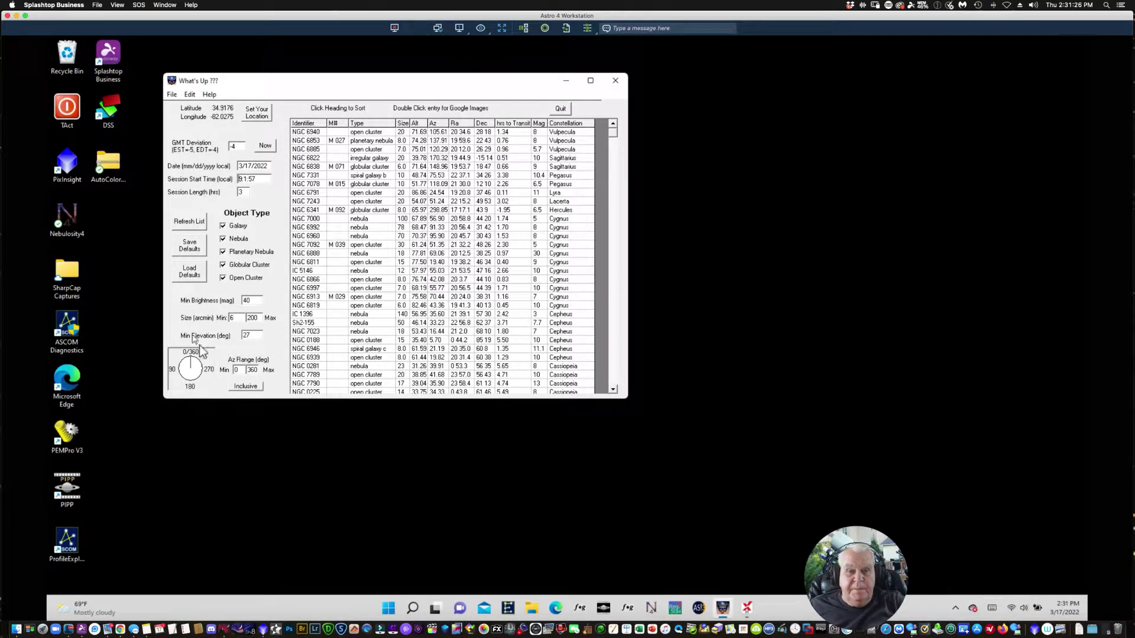
View the ricksastro.com homepage in Chrome, then return to the Splashtop remote session and shift the What's Up window.
left_click(118, 623)
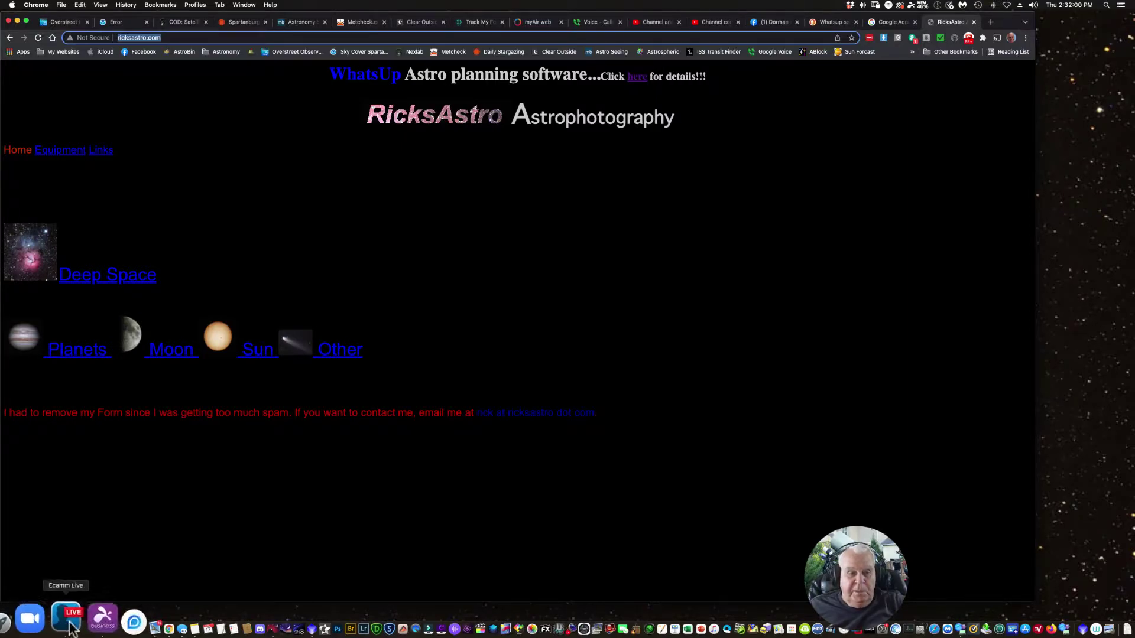
left_click(87, 625)
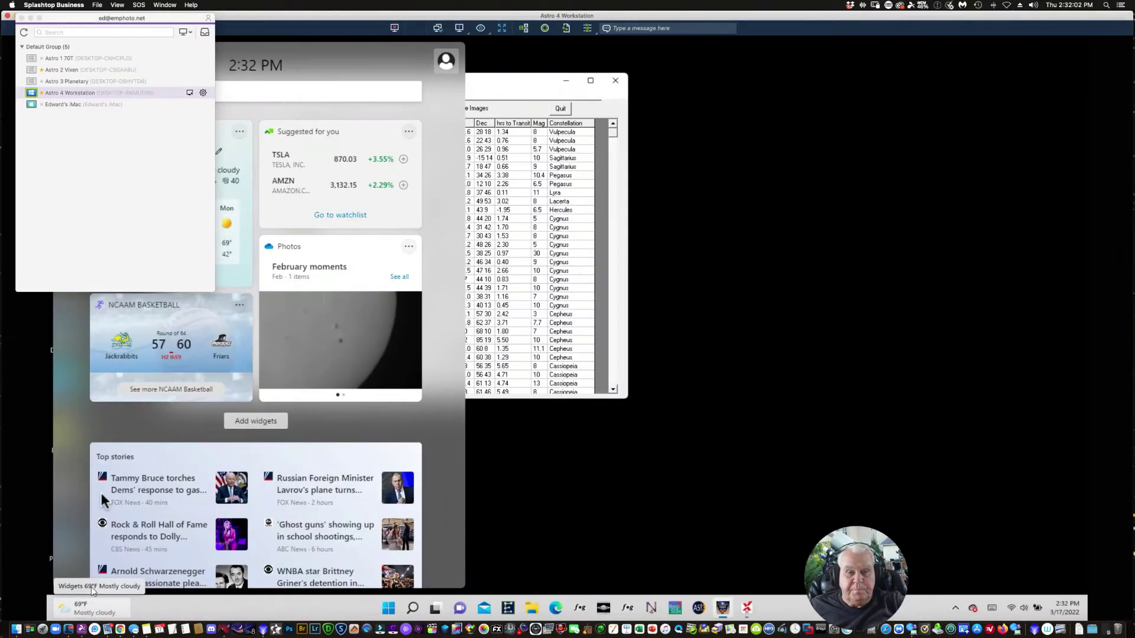
left_click(806, 160)
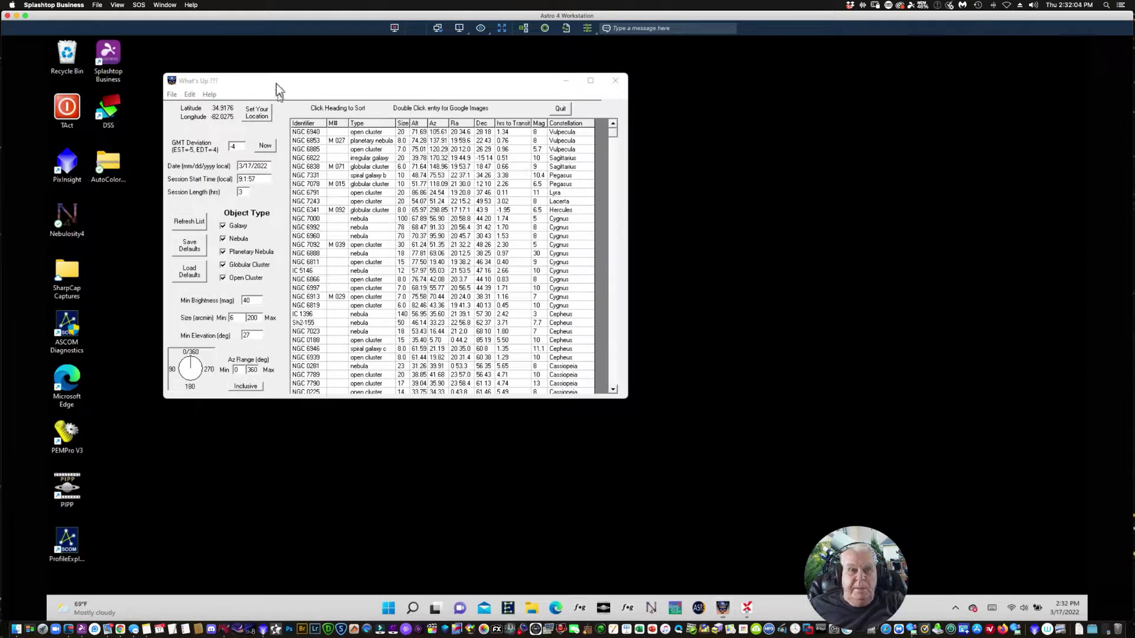
left_click_drag(276, 83, 331, 78)
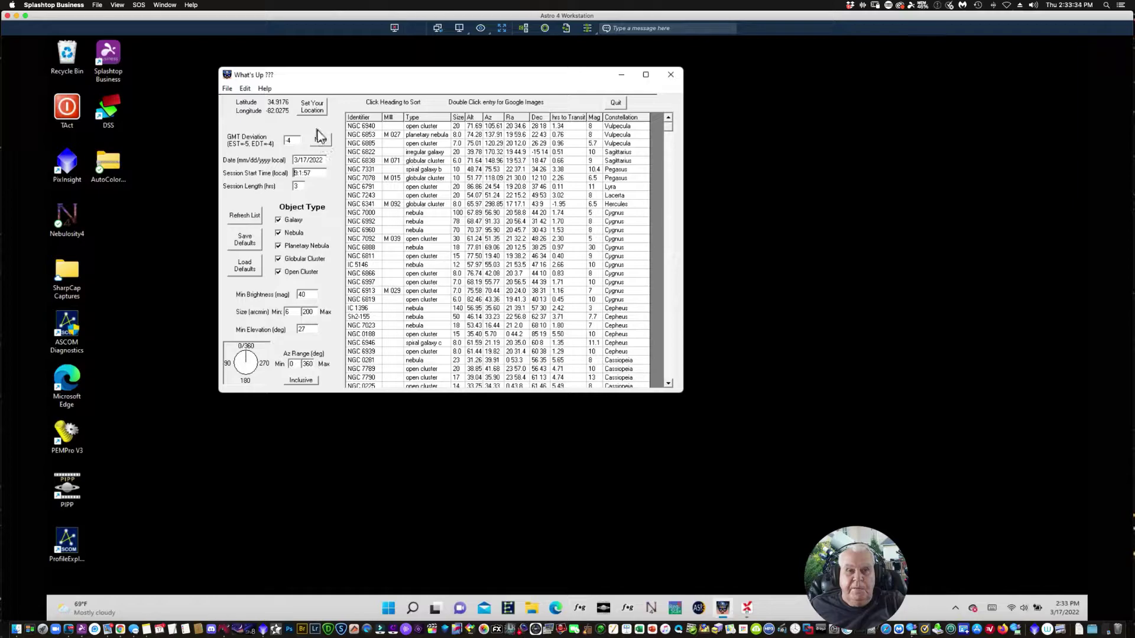
Review the observing location's latitude and longitude and apply them as they are.
left_click(312, 109)
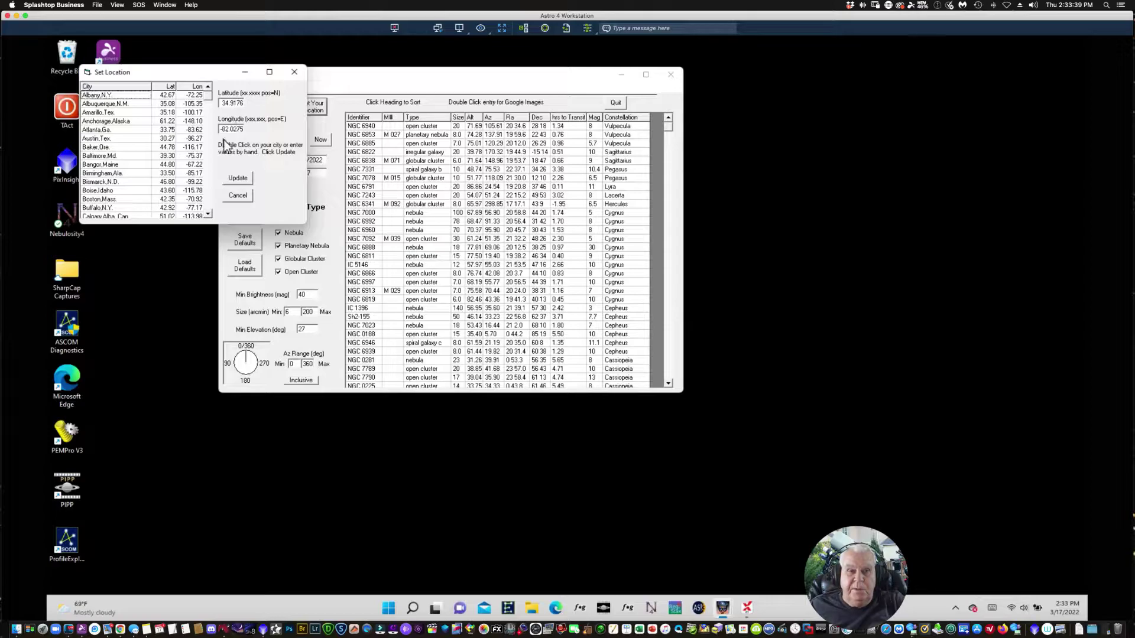
left_click(237, 180)
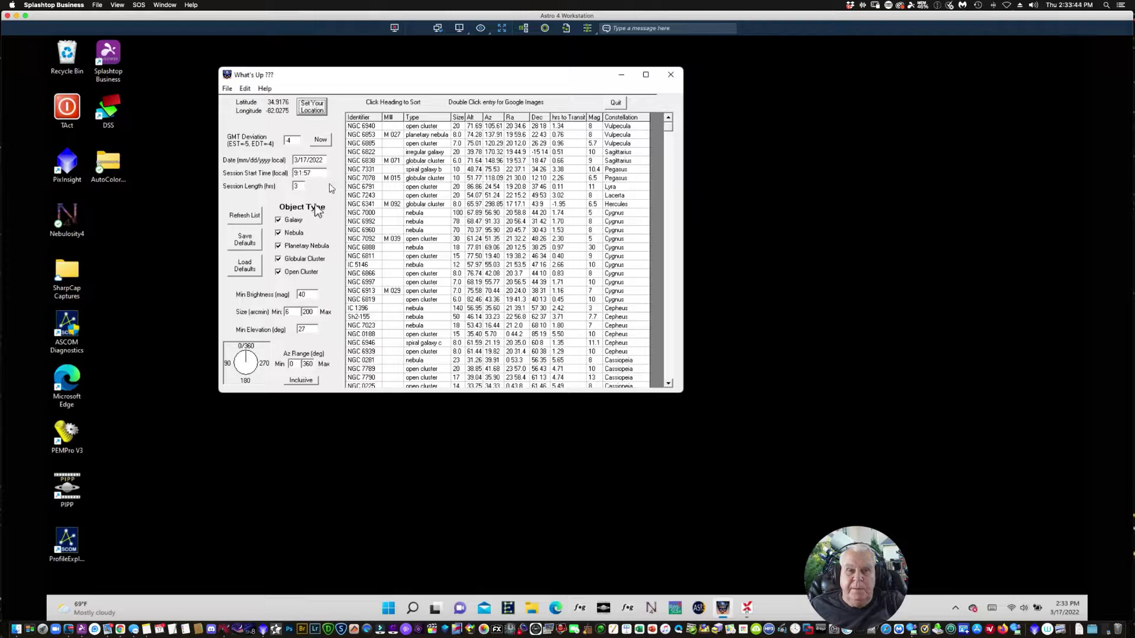
left_click(286, 140)
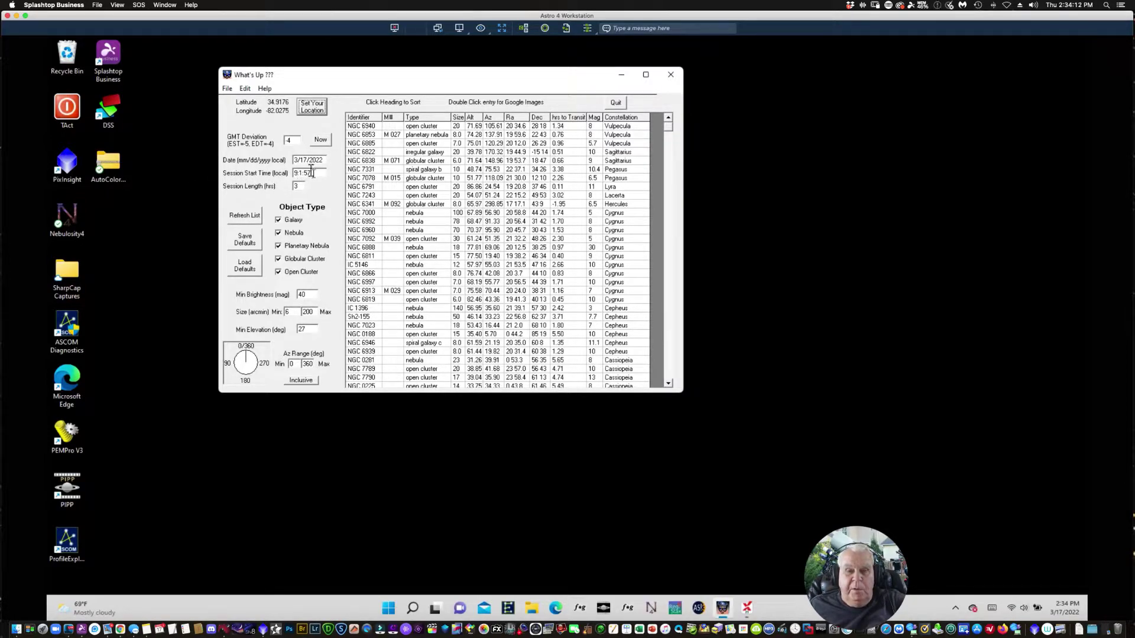
Set the local session start time to 20:1:57.
left_click_drag(312, 171, 251, 172)
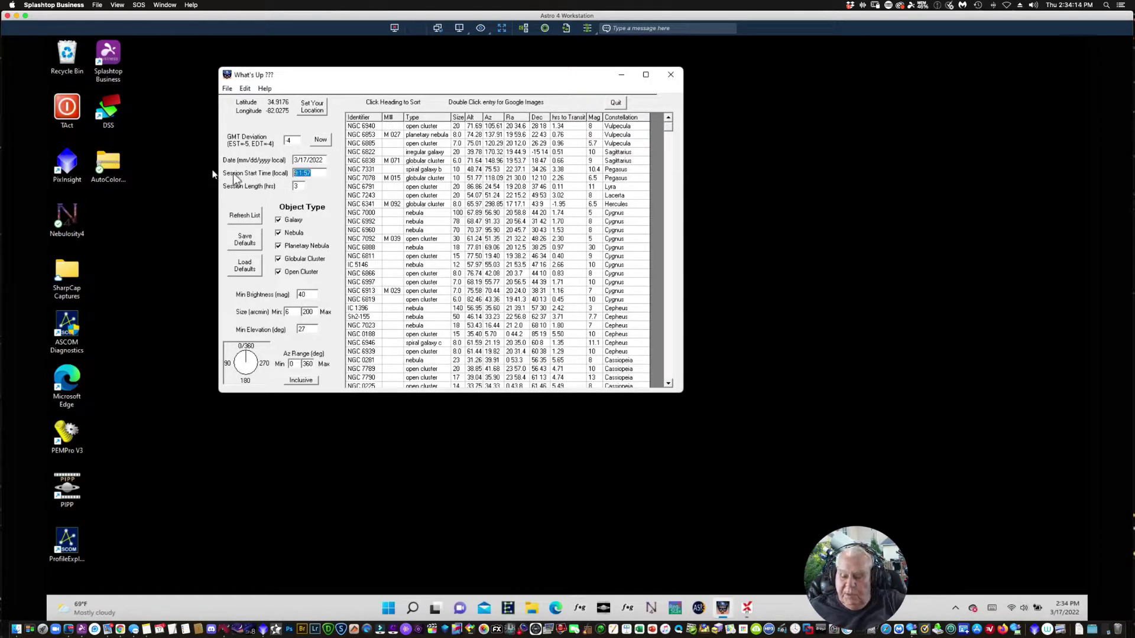
left_click(270, 190)
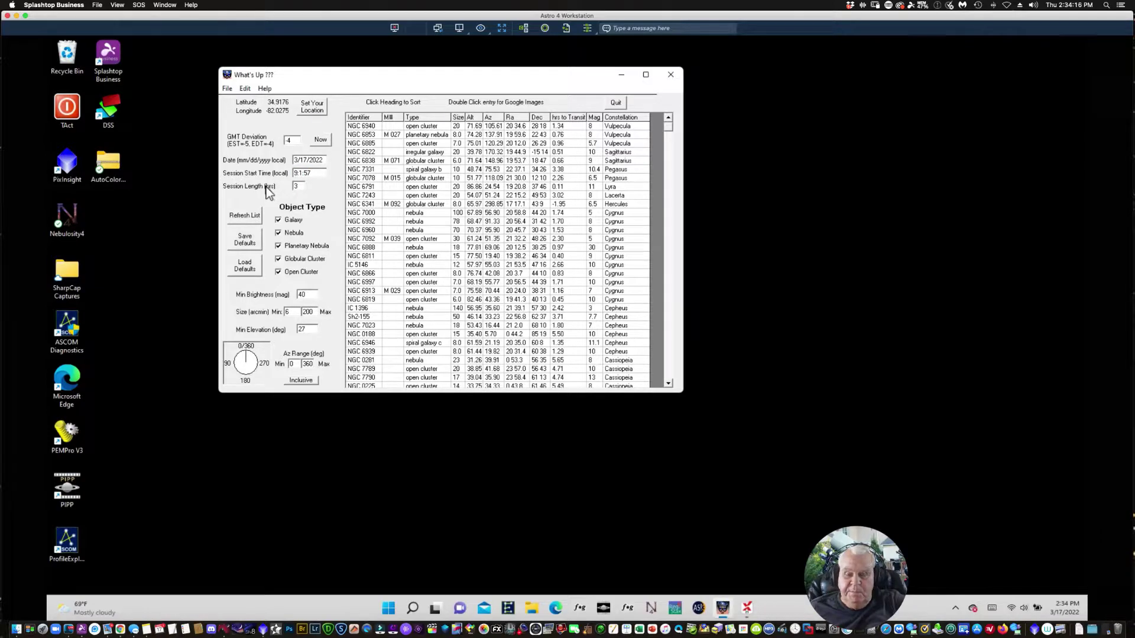
key("Delete")
key("Delete")
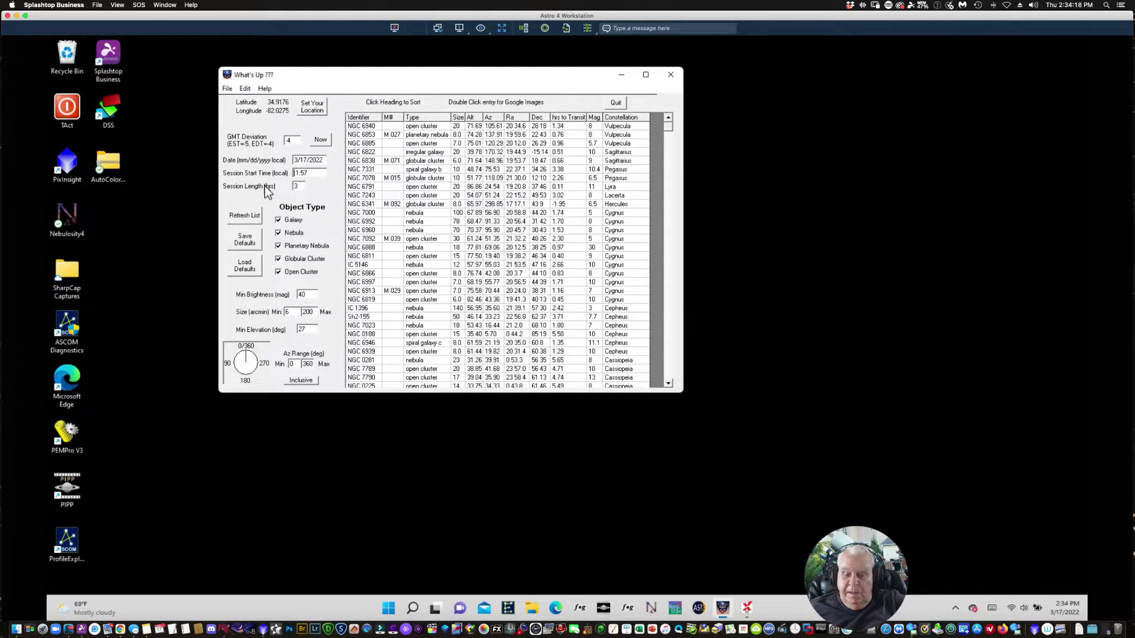
type("17/")
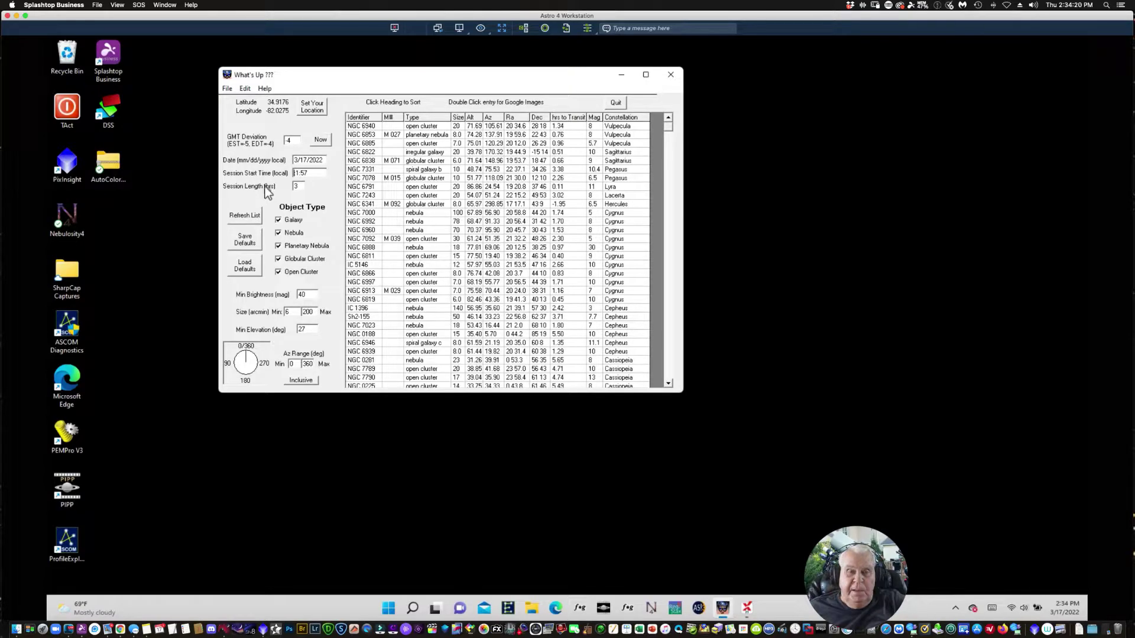
type("20:")
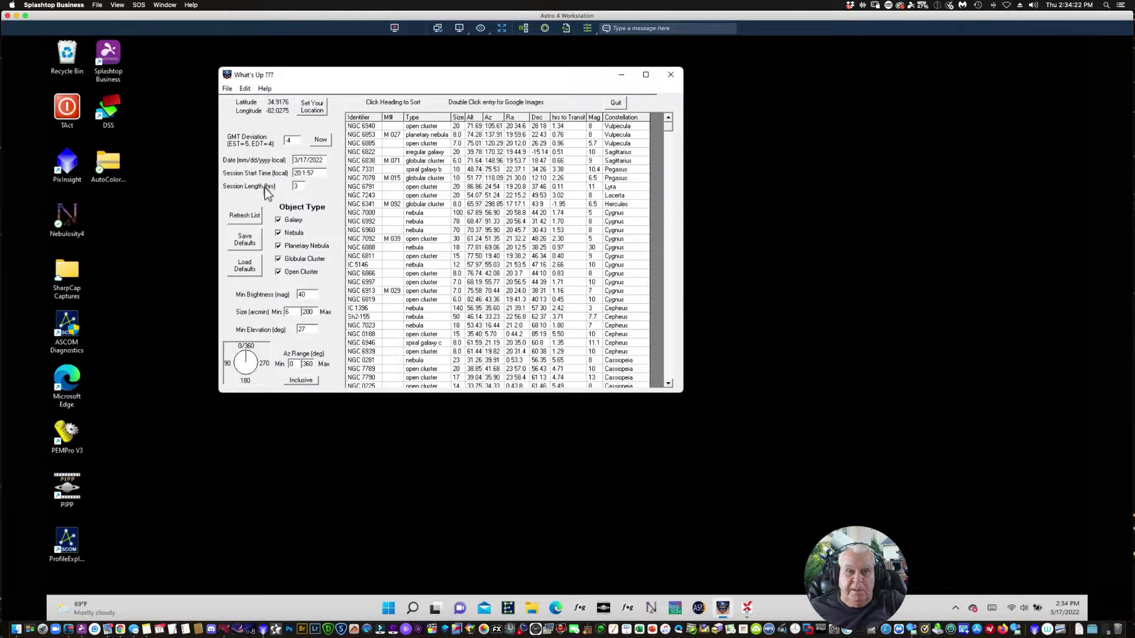
type("0")
Set the session length to 4 hours and refresh the object list.
double_click(296, 185)
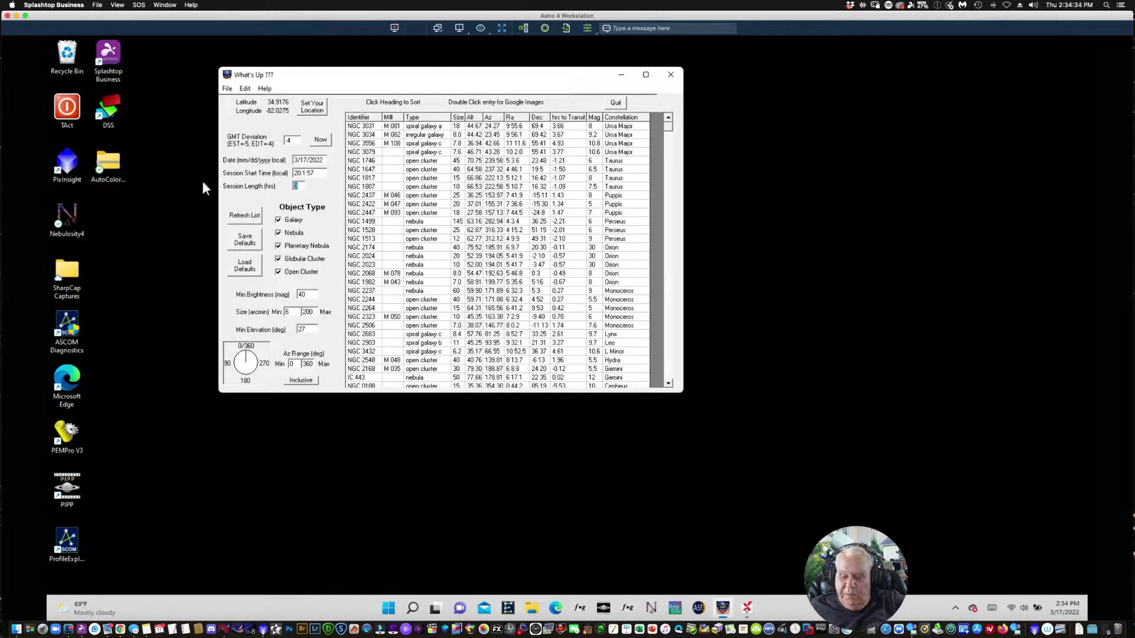
type("4")
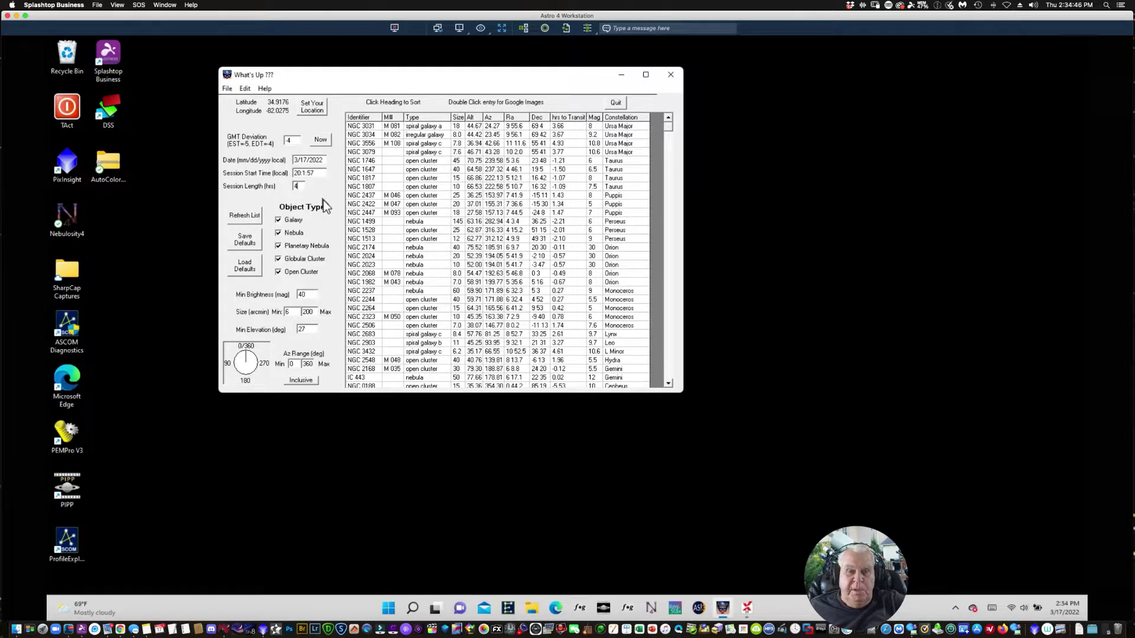
left_click(244, 215)
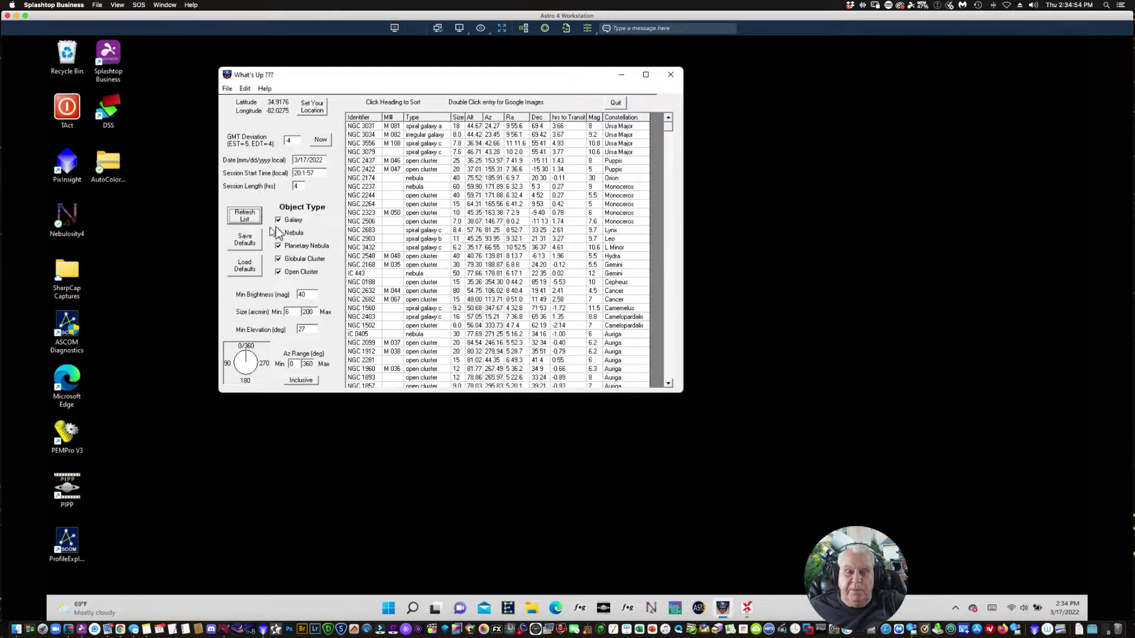
Limit the object types to galaxies by excluding nebulae, planetary nebulae, globular clusters and open clusters.
left_click(278, 233)
left_click(278, 246)
left_click(277, 259)
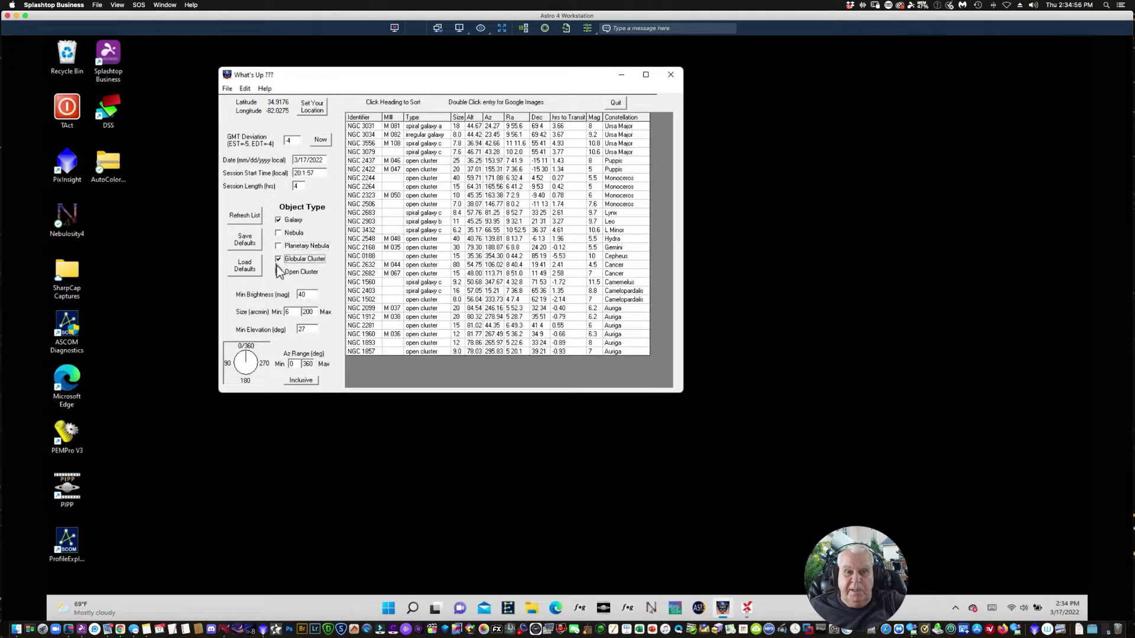
left_click(278, 272)
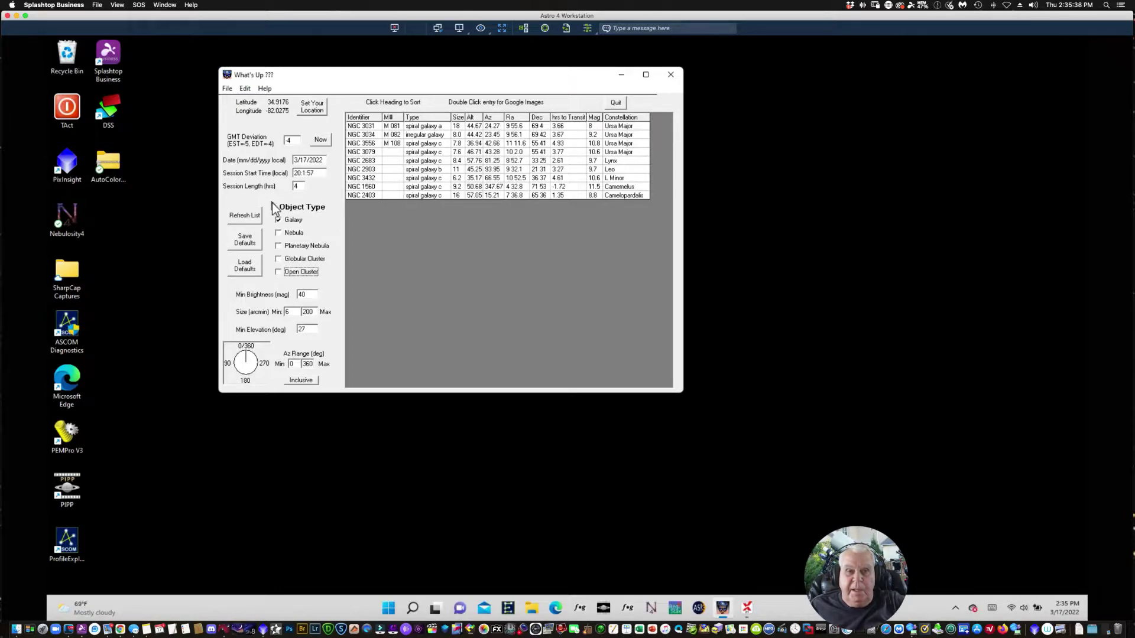
Refresh the galaxy list and sort it by size from largest to smallest.
left_click(294, 187)
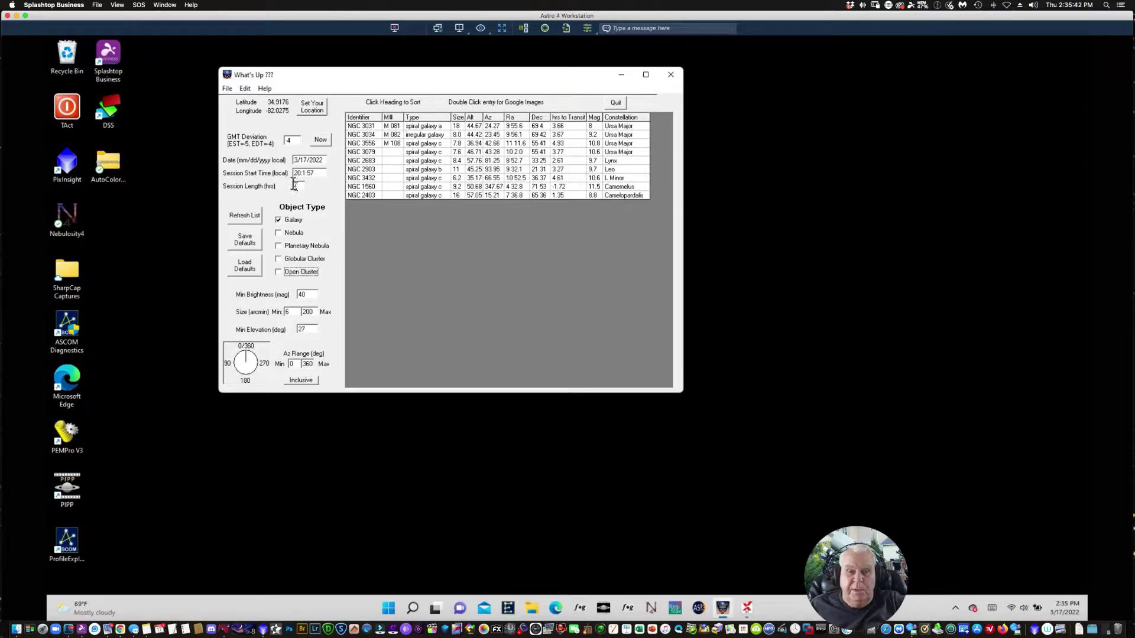
left_click(255, 217)
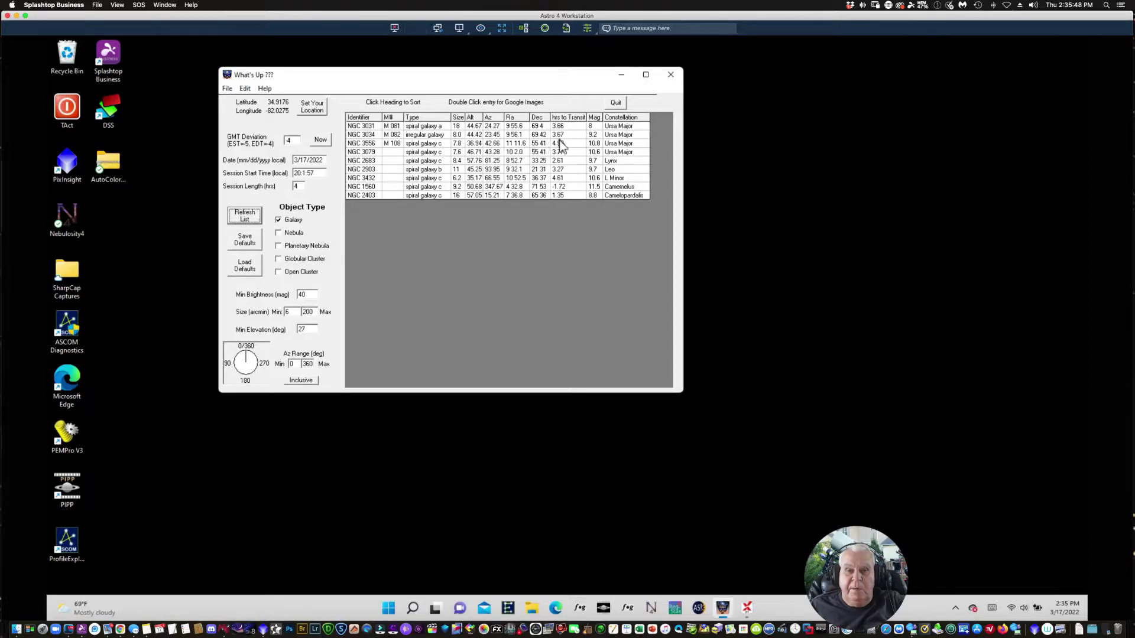
left_click(459, 117)
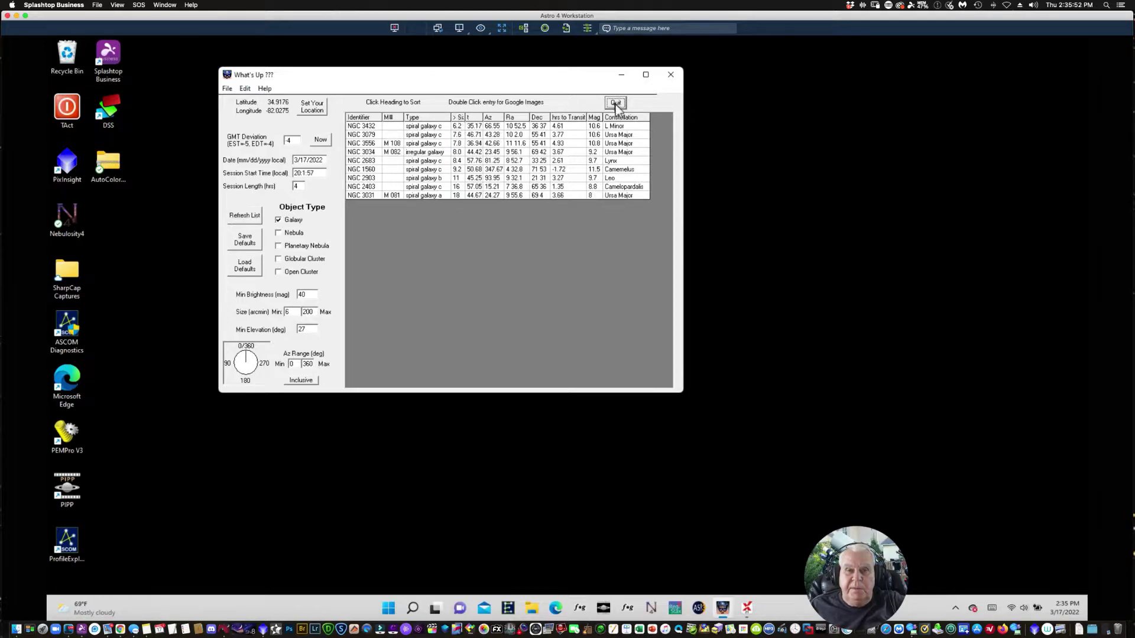
left_click(458, 118)
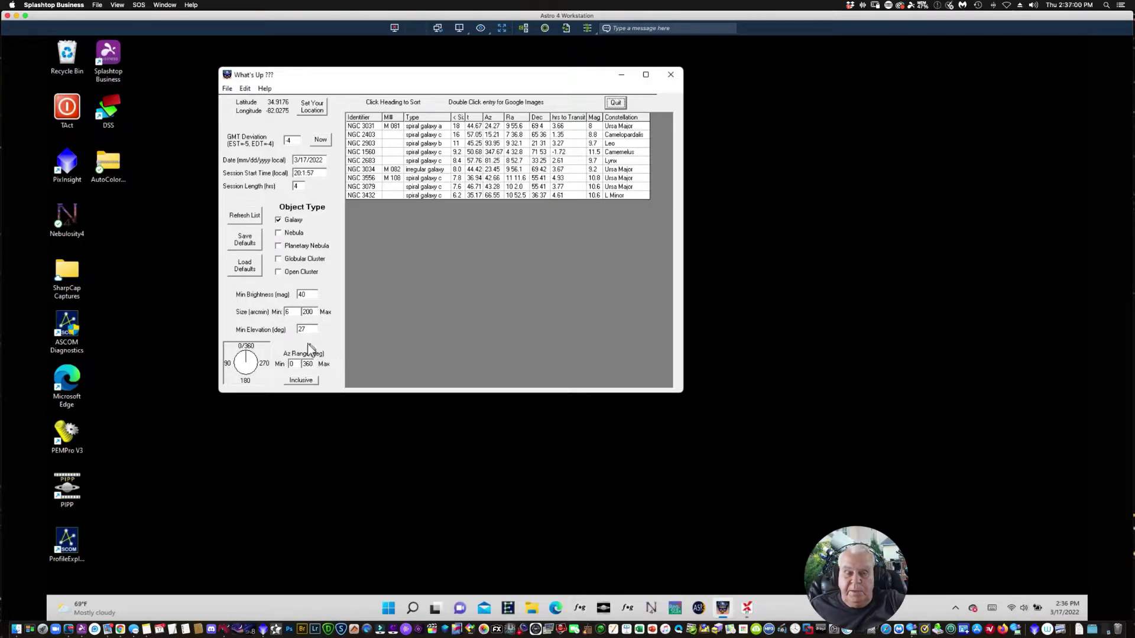
Set the minimum azimuth to 100 degrees, try the range as exclusive, return it to inclusive and refresh the list.
left_click(306, 333)
double_click(296, 364)
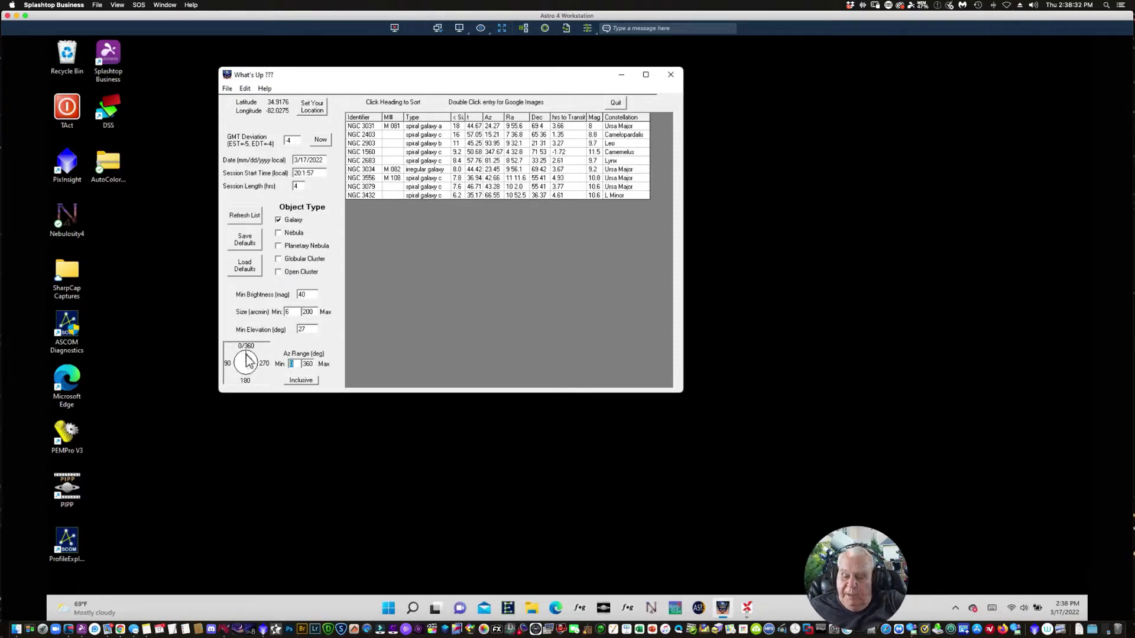
type("100")
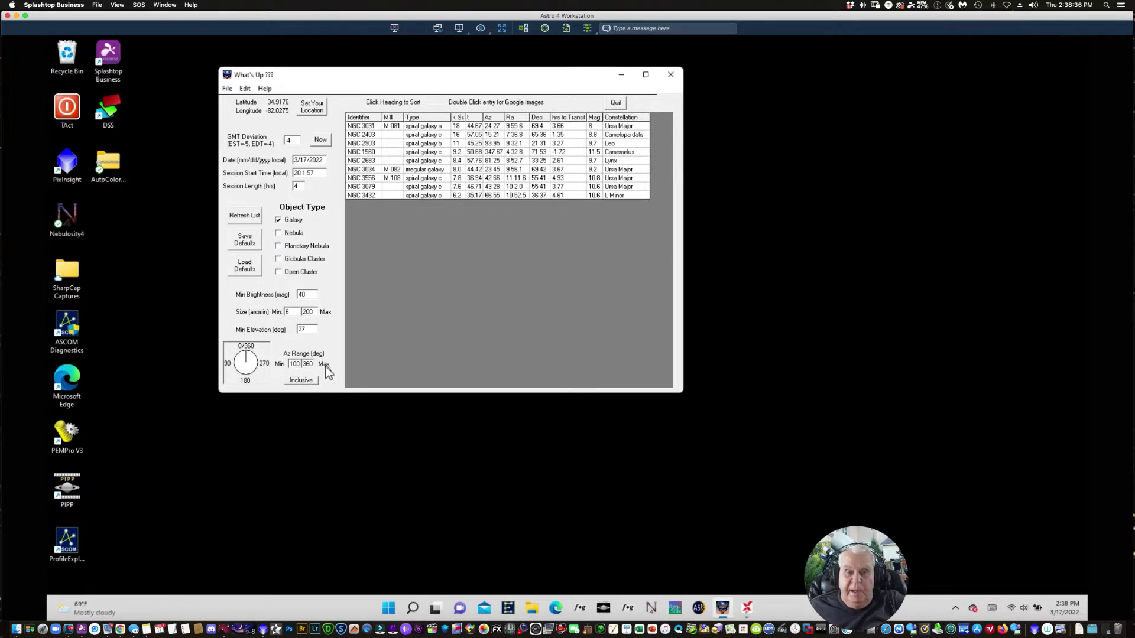
left_click(299, 381)
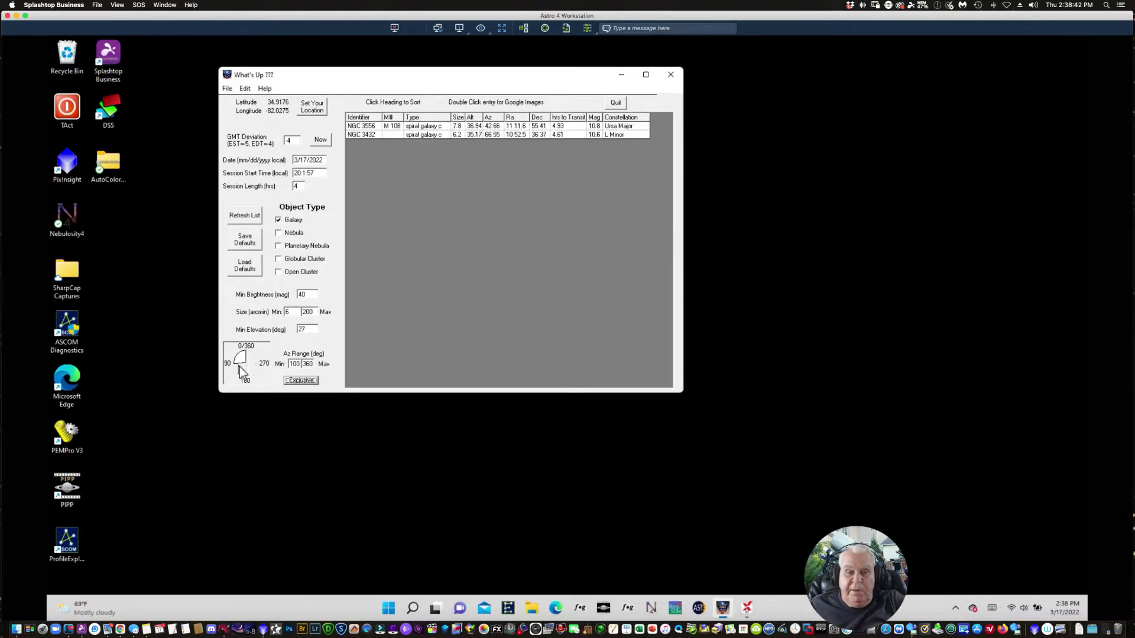
left_click_drag(246, 352, 238, 362)
left_click(300, 381)
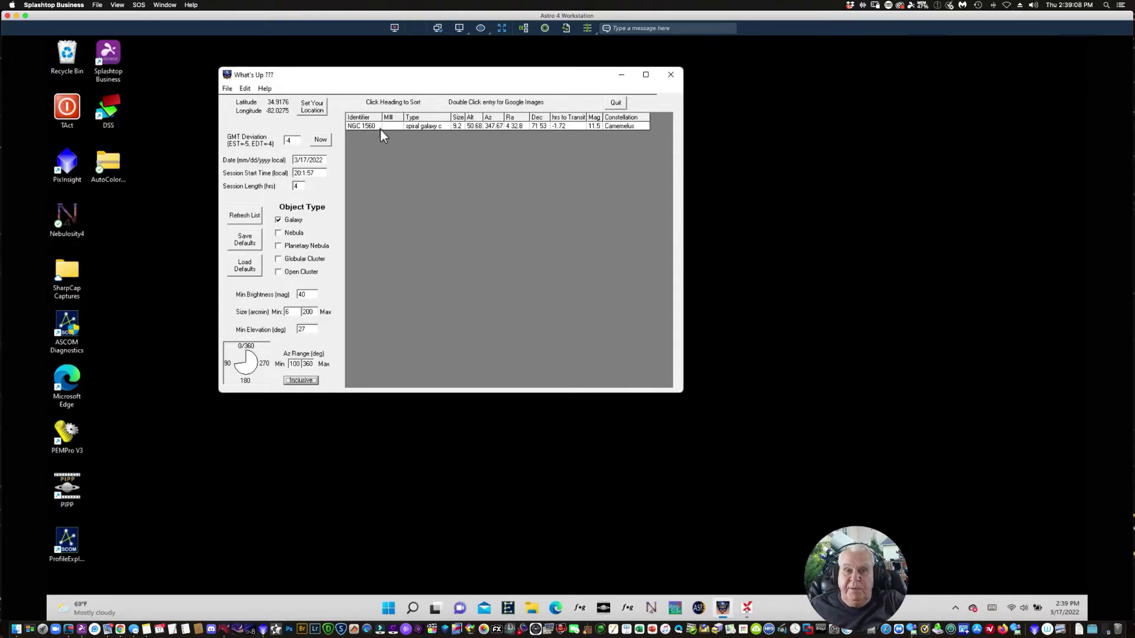
left_click(240, 217)
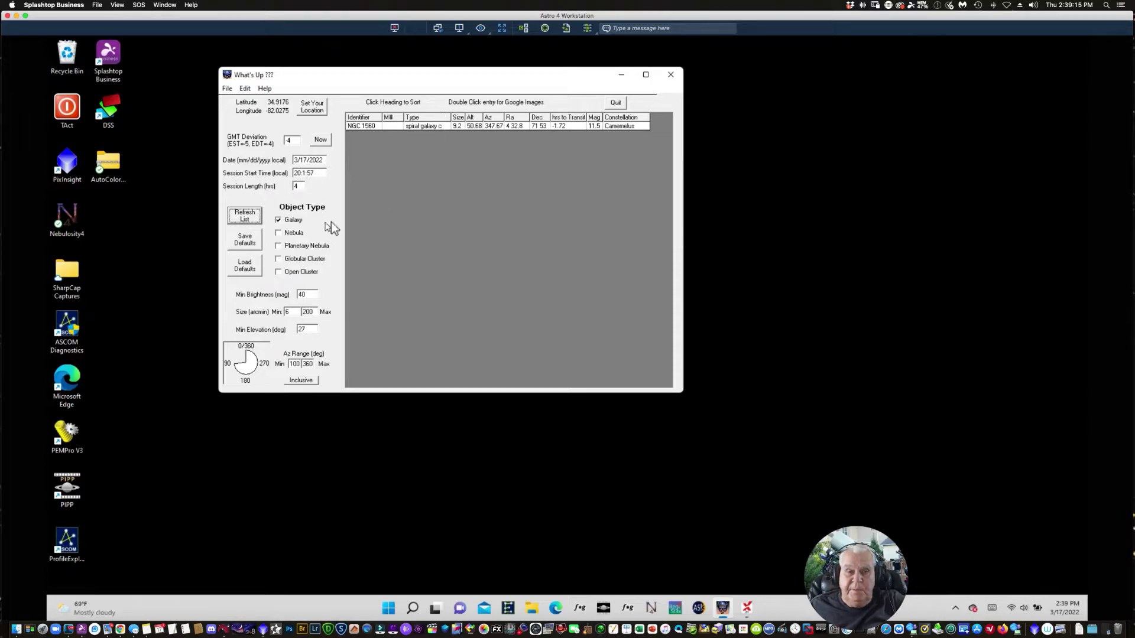
Set the minimum azimuth to 0 degrees, switch the azimuth range to exclusive and refresh the list.
double_click(295, 363)
type("180")
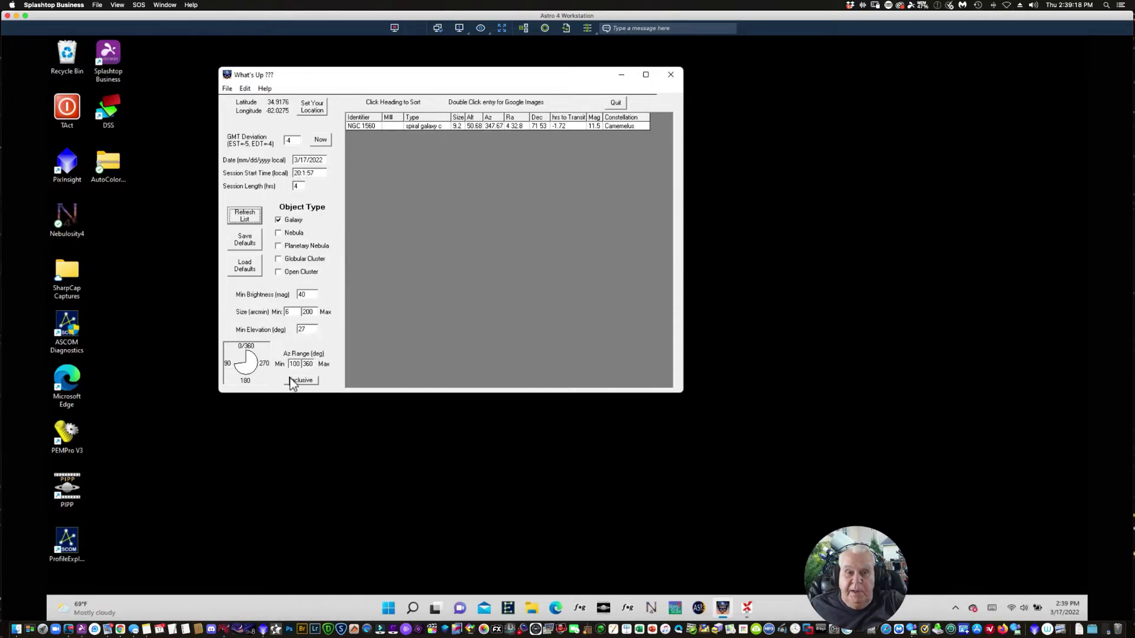
key("ctrl+z")
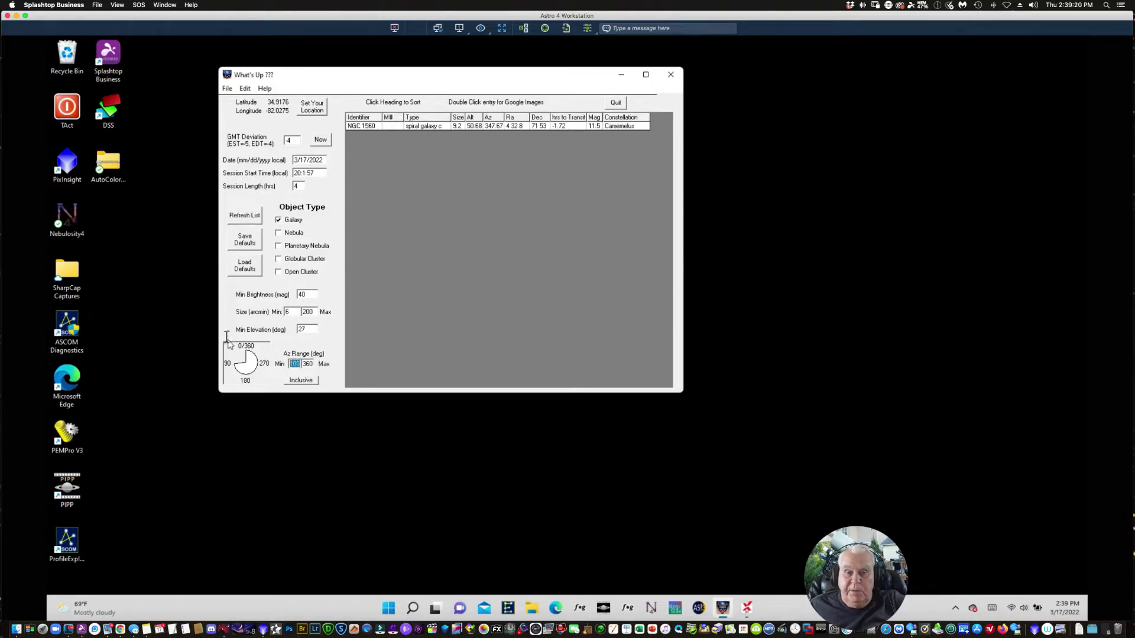
type("0")
left_click(291, 380)
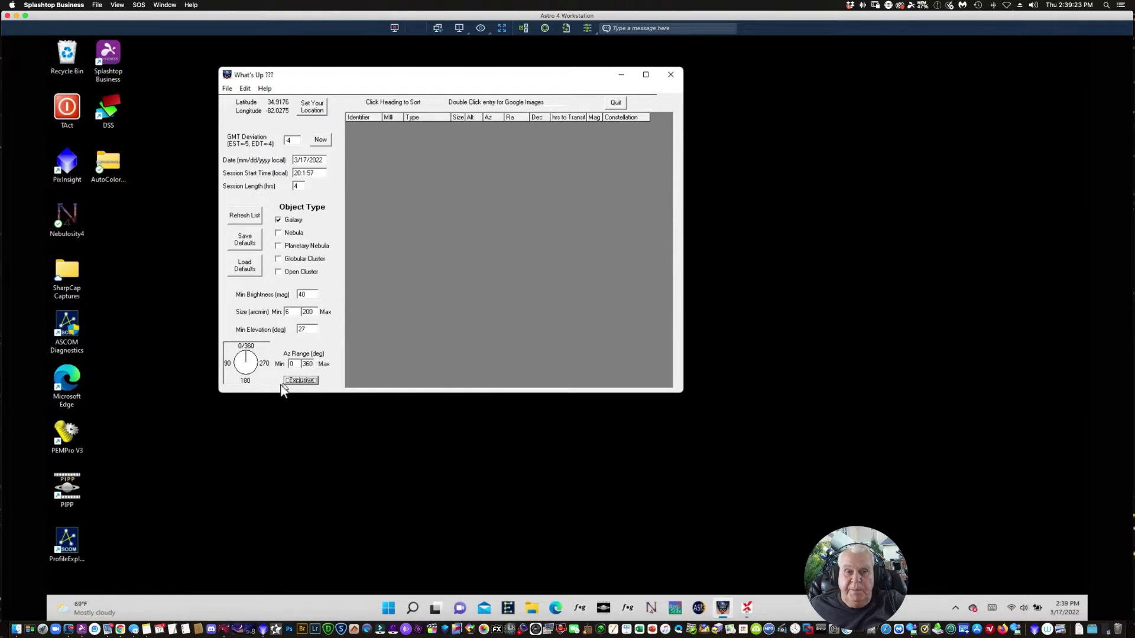
left_click(248, 217)
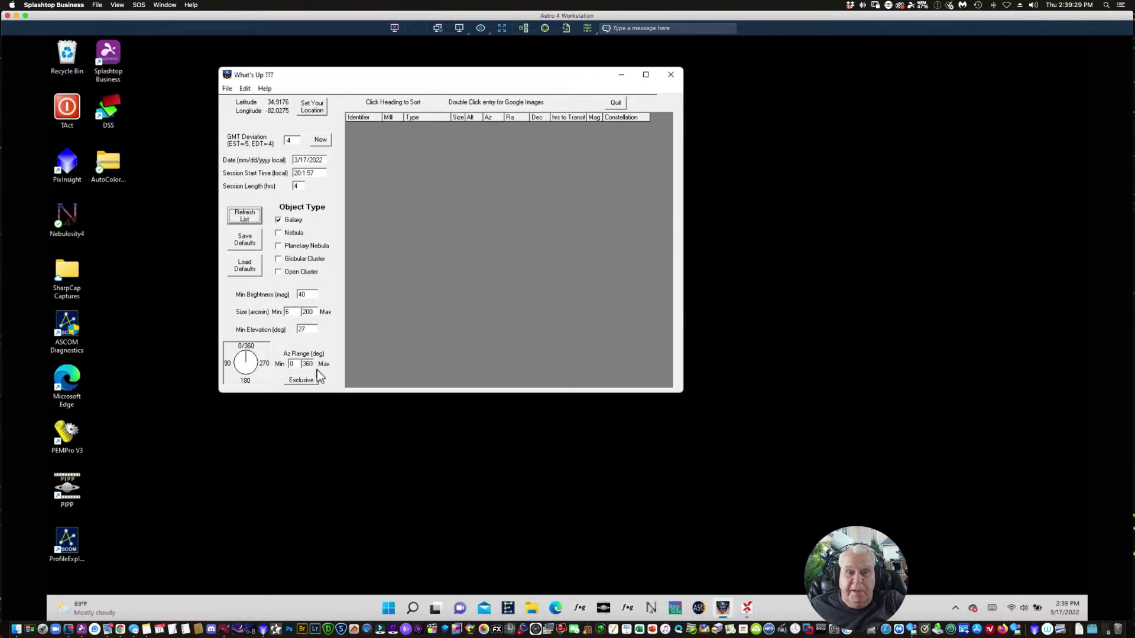
Include nebulae, planetary nebulae, globular clusters and open clusters alongside galaxies and refresh the object list.
left_click(278, 233)
left_click(279, 246)
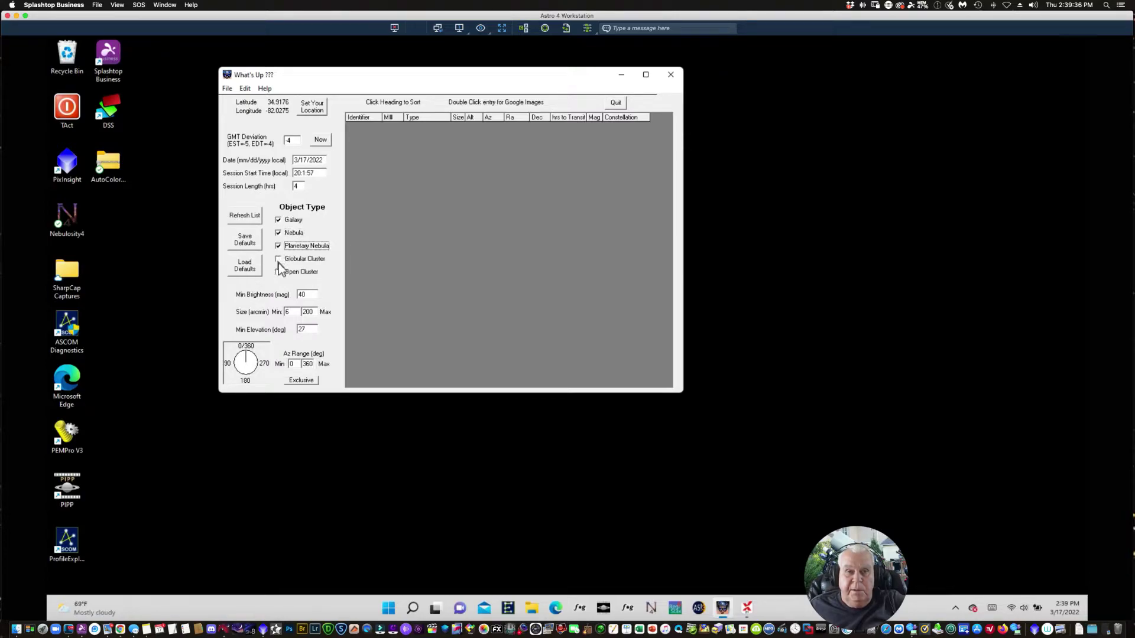
left_click(279, 259)
left_click(278, 272)
left_click(244, 218)
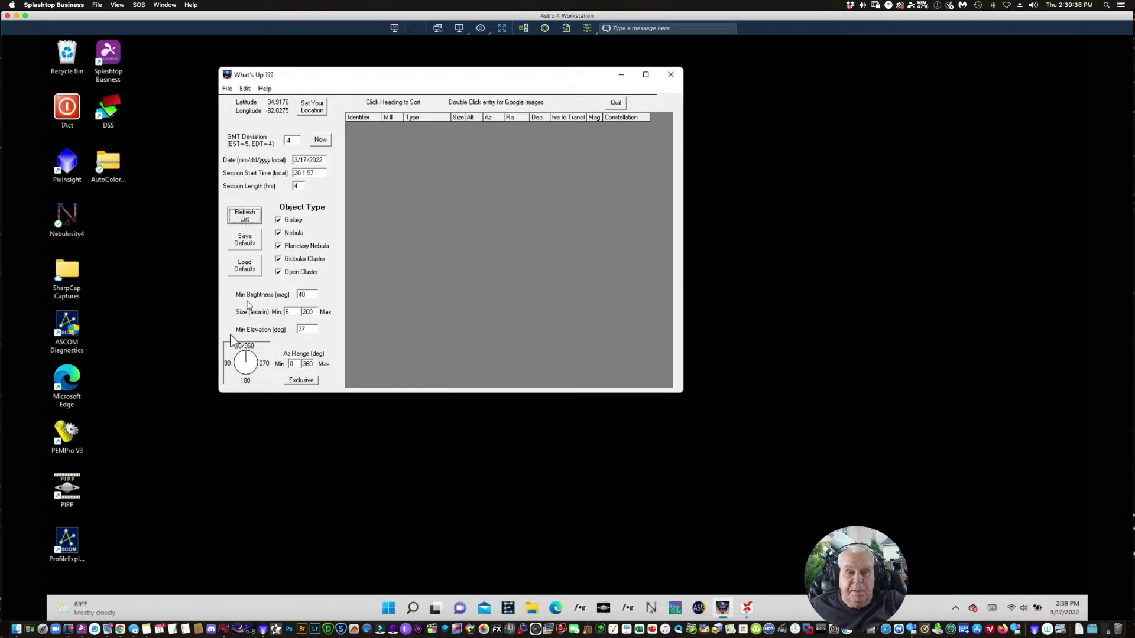
Return the azimuth range to inclusive and sort the refreshed object list by size from largest to smallest.
left_click(293, 379)
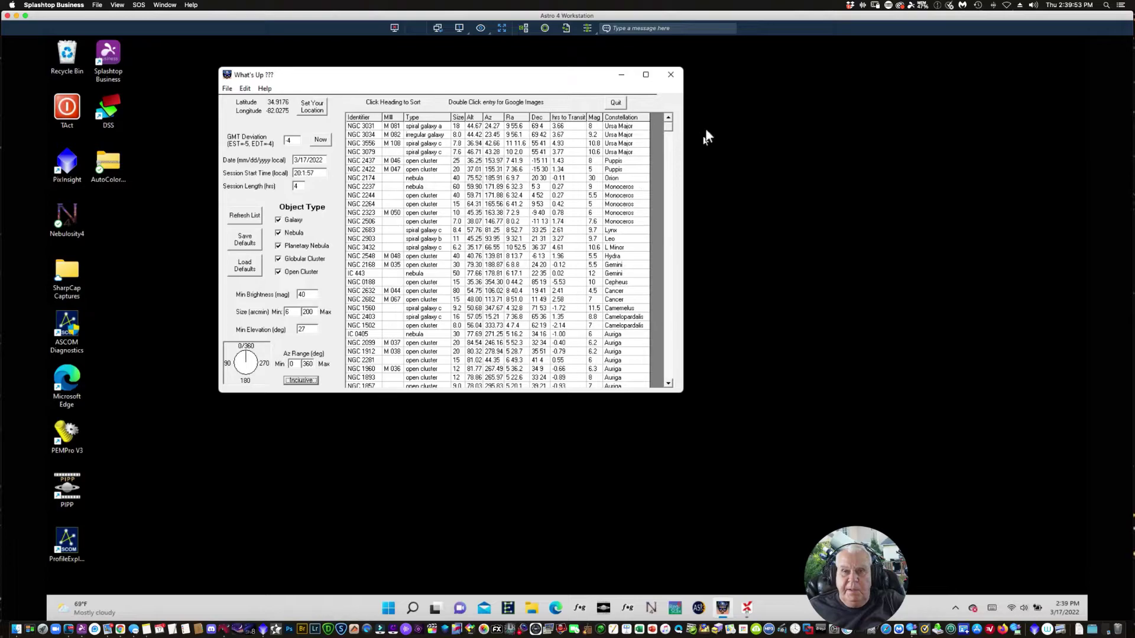
left_click_drag(668, 126, 604, 118)
left_click(460, 121)
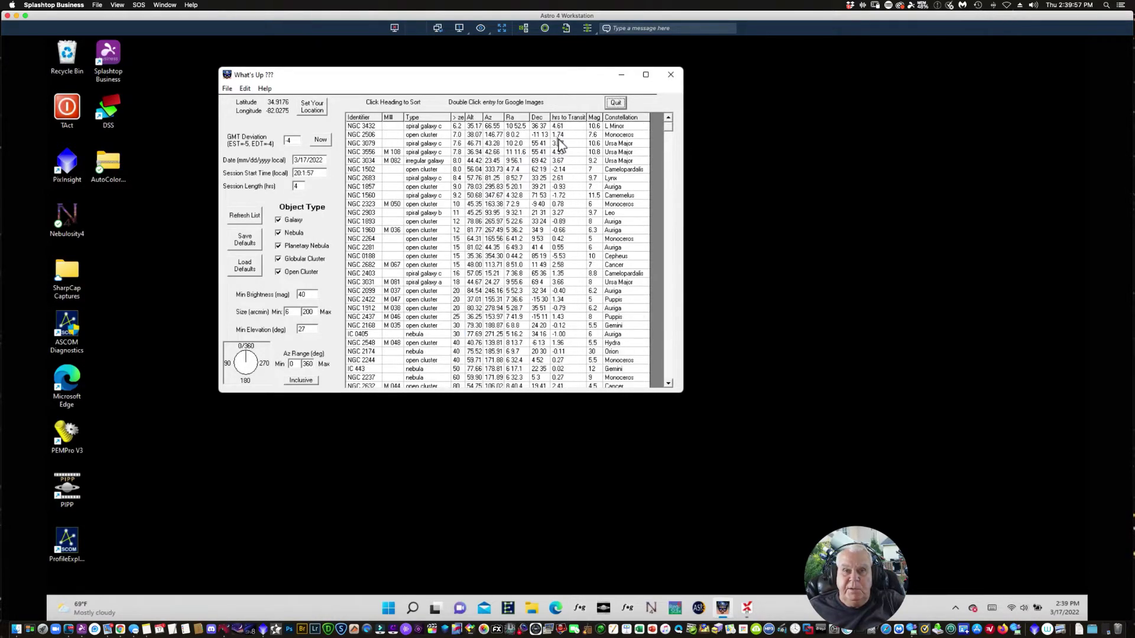
left_click(458, 120)
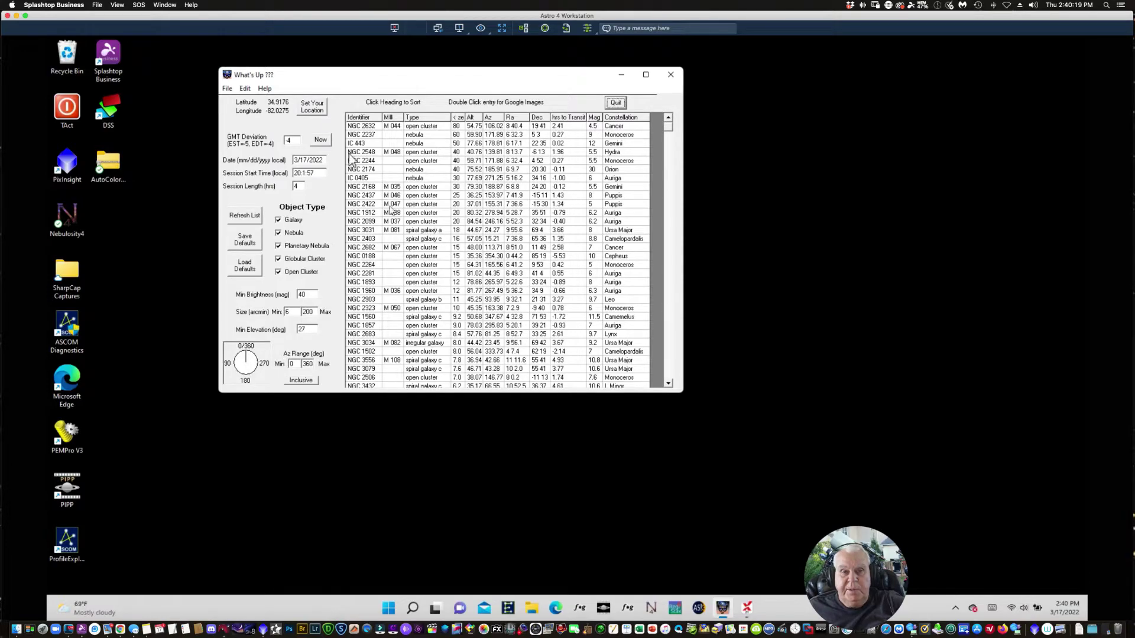
Exclude open clusters, globular clusters, planetary nebulae and nebulae, then sort the remaining galaxies by size from largest to smallest.
left_click_drag(319, 83, 269, 53)
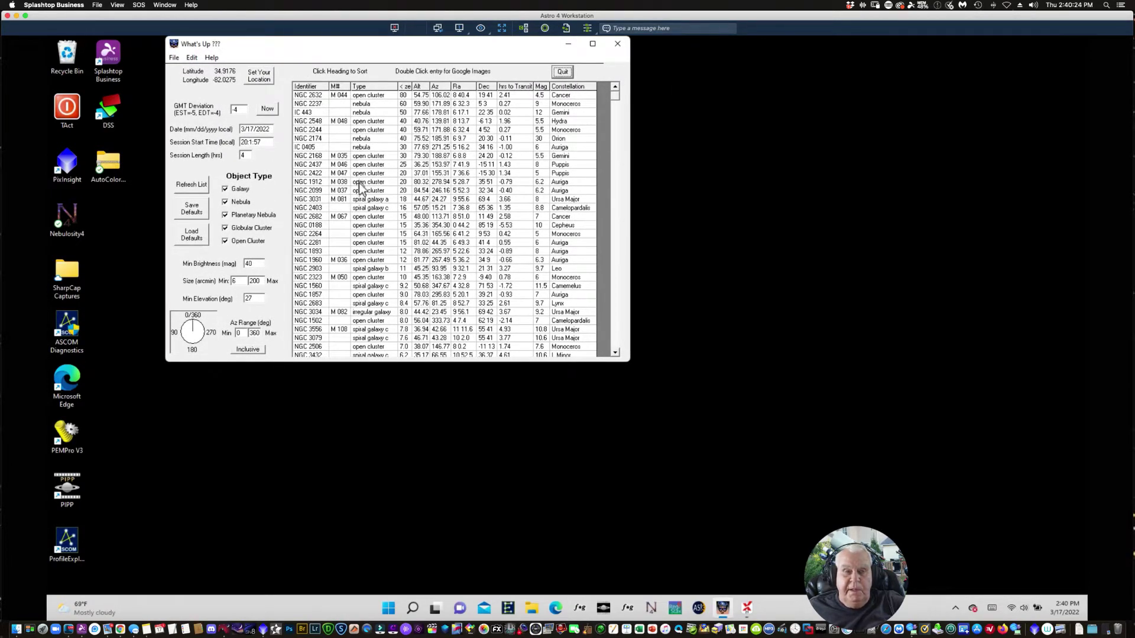
left_click(224, 241)
left_click(225, 228)
left_click(225, 216)
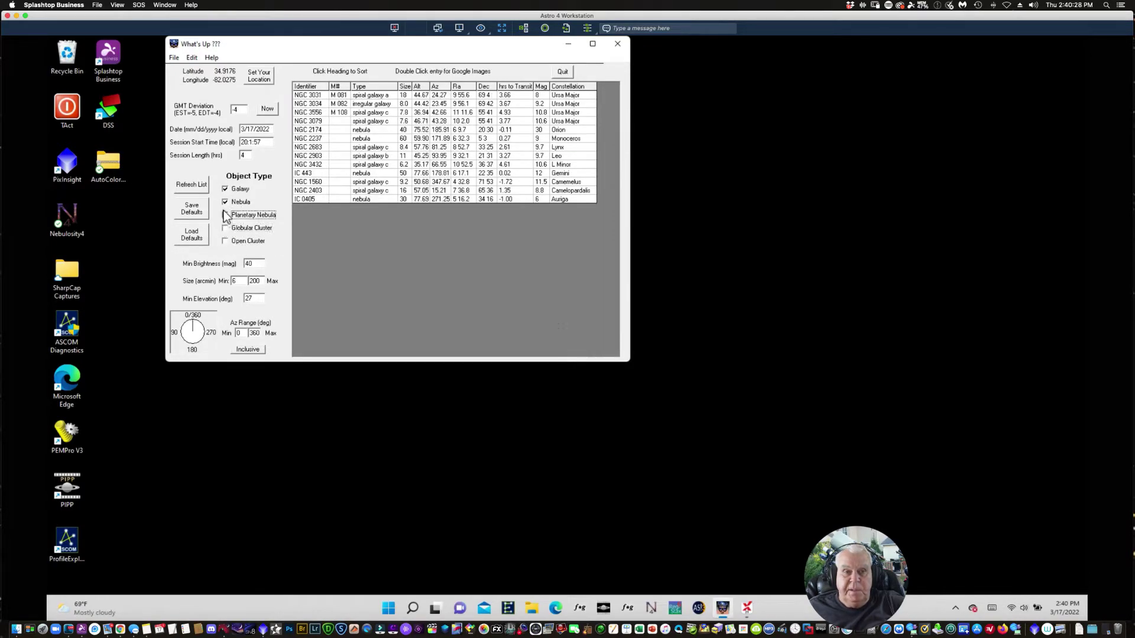
left_click(225, 202)
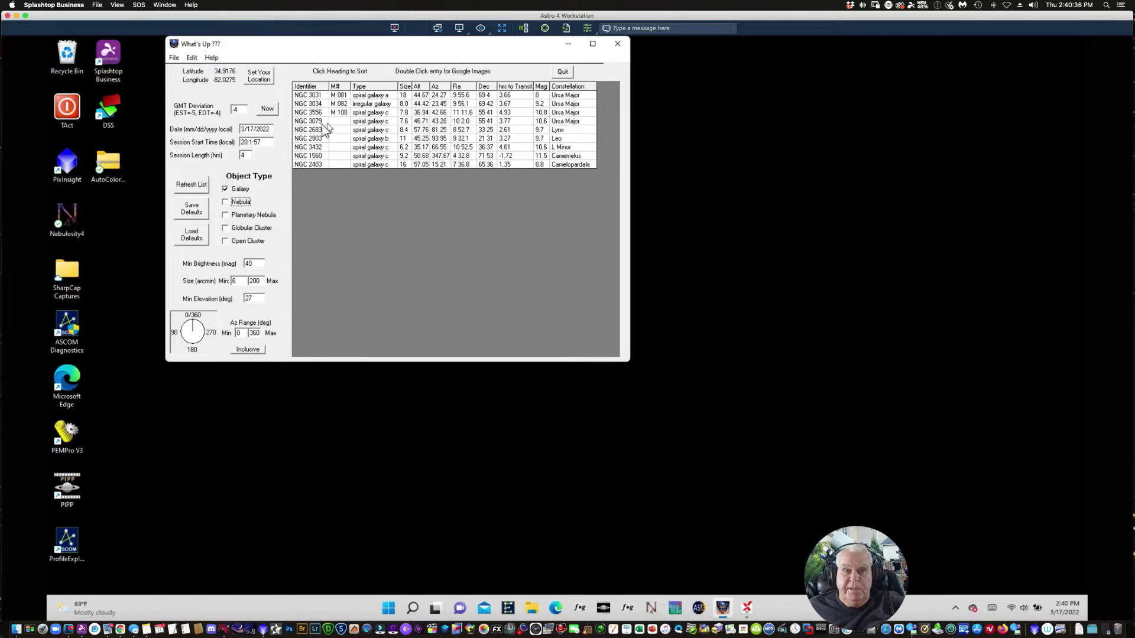
left_click(404, 86)
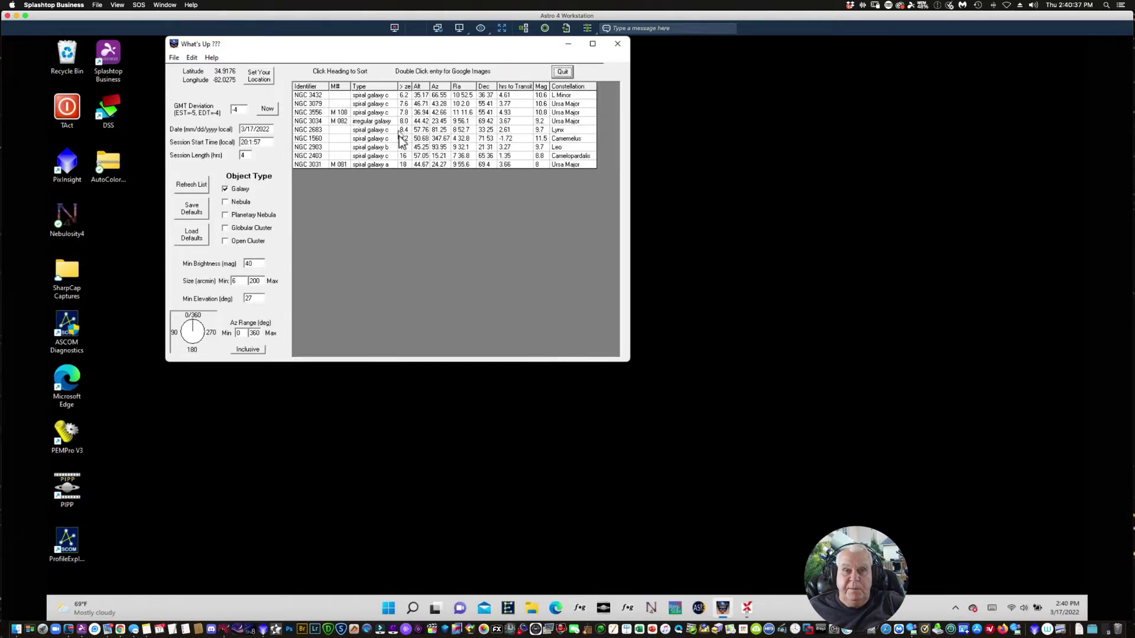
left_click(404, 86)
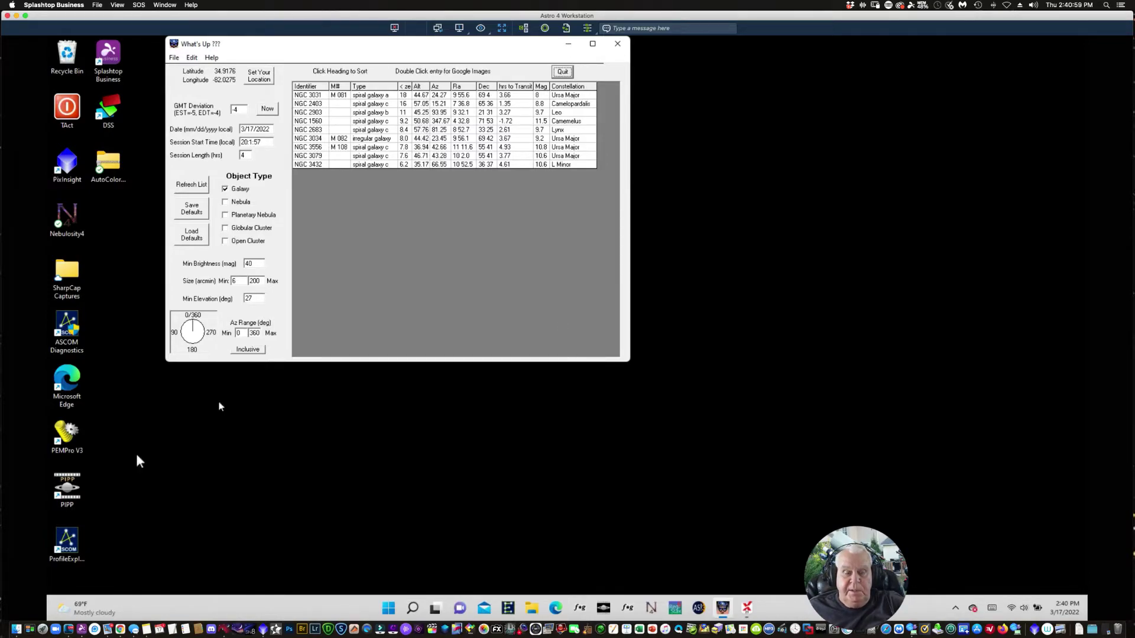
Switch from the remote desktop to SkySafari 6 Pro.
left_click(95, 627)
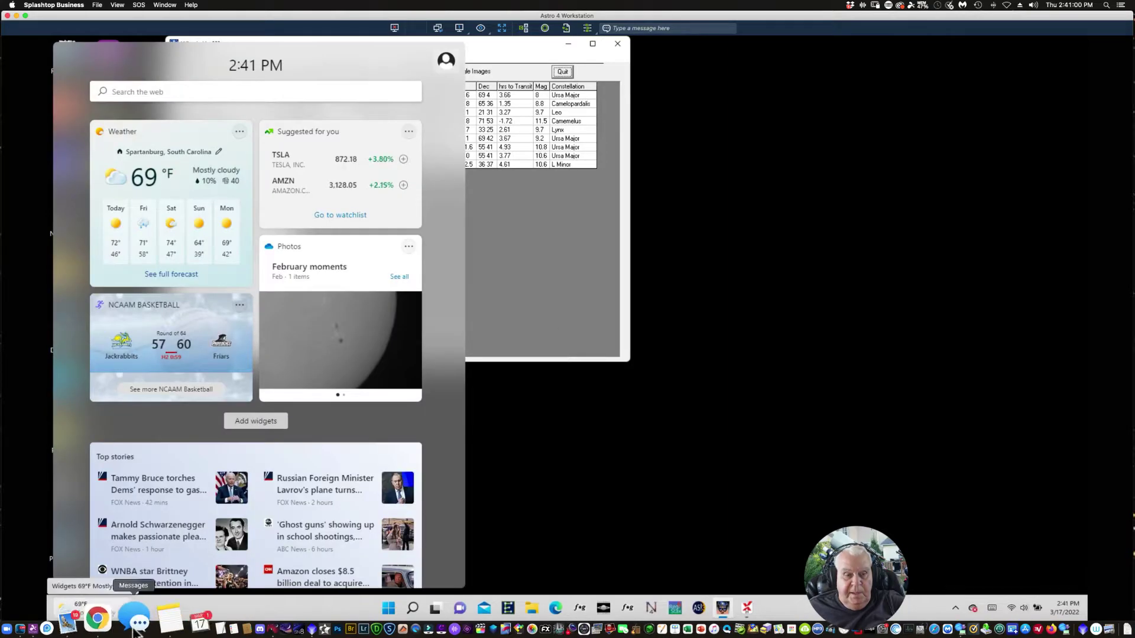
left_click(434, 520)
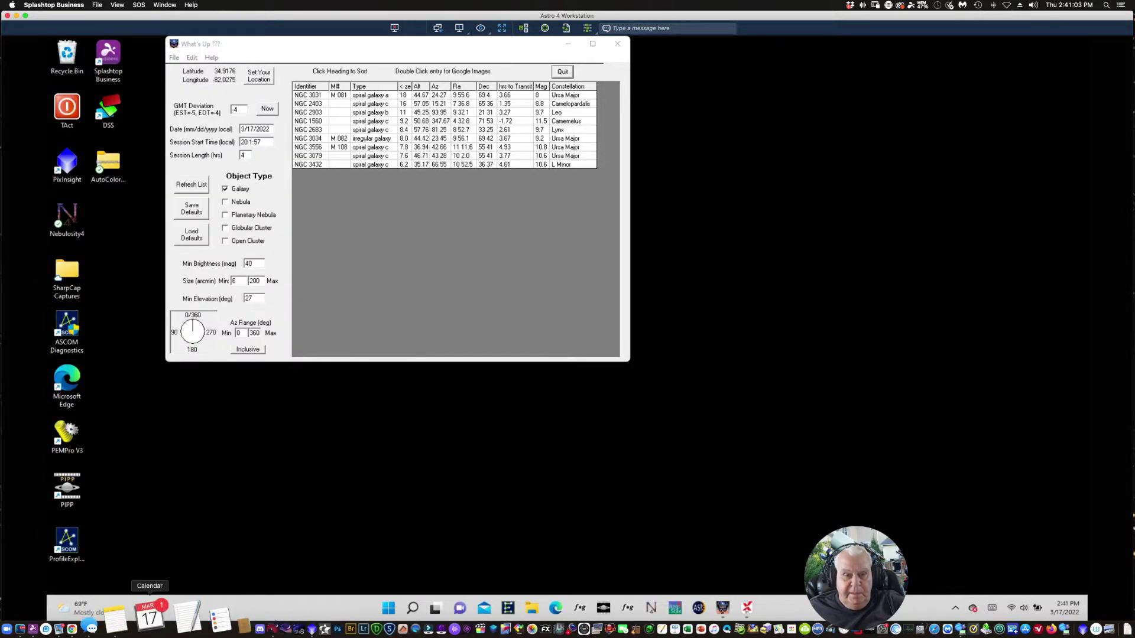
left_click(224, 630)
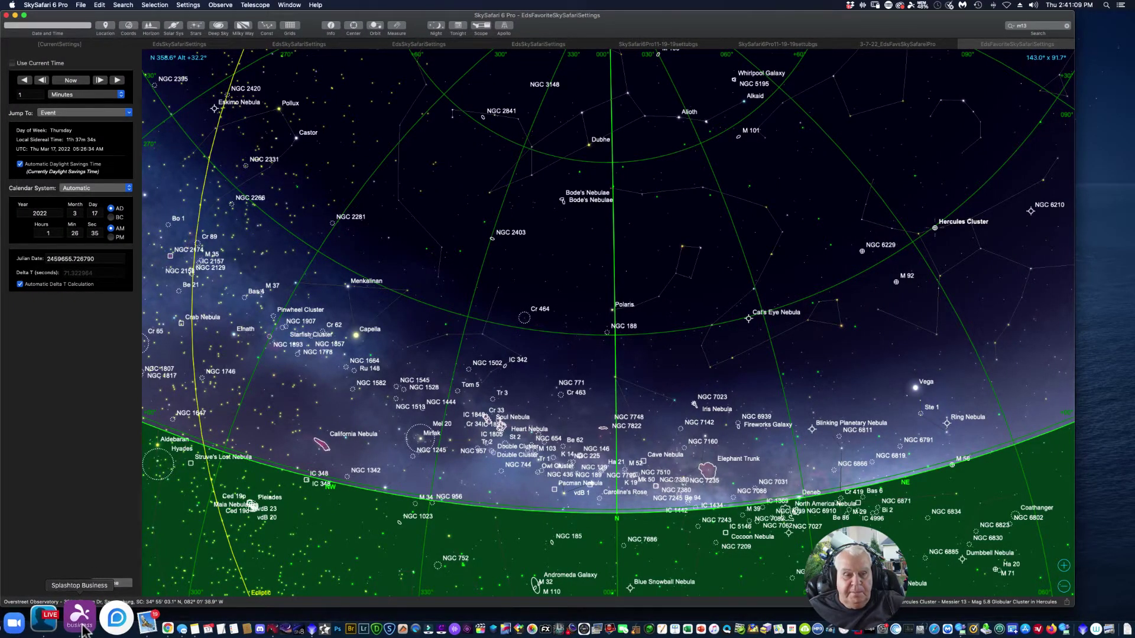
left_click(83, 628)
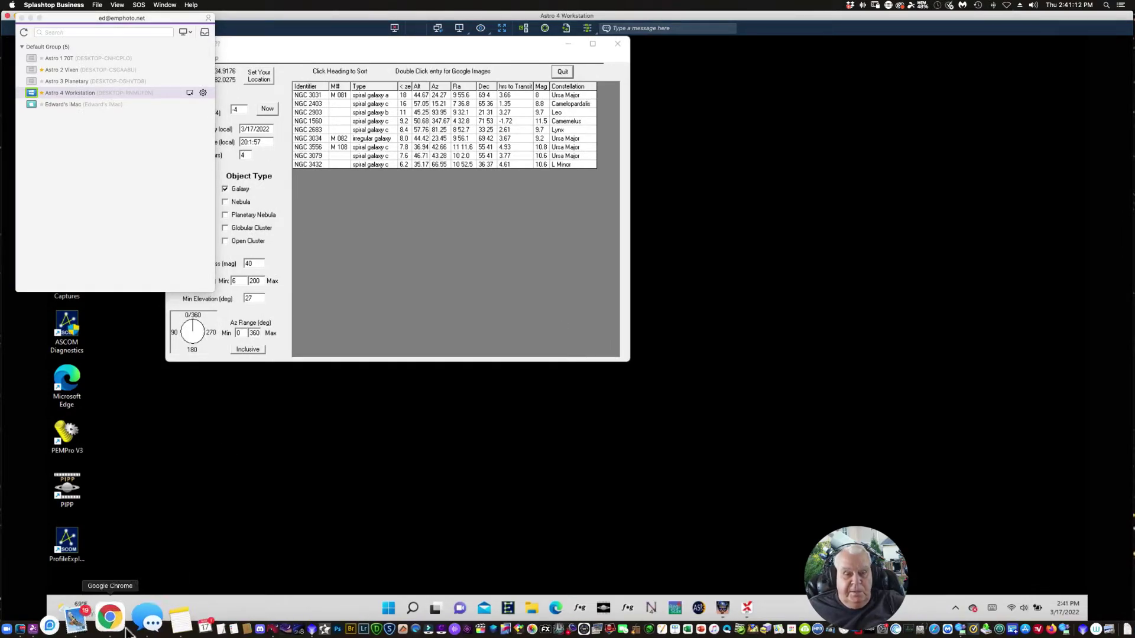
left_click(235, 619)
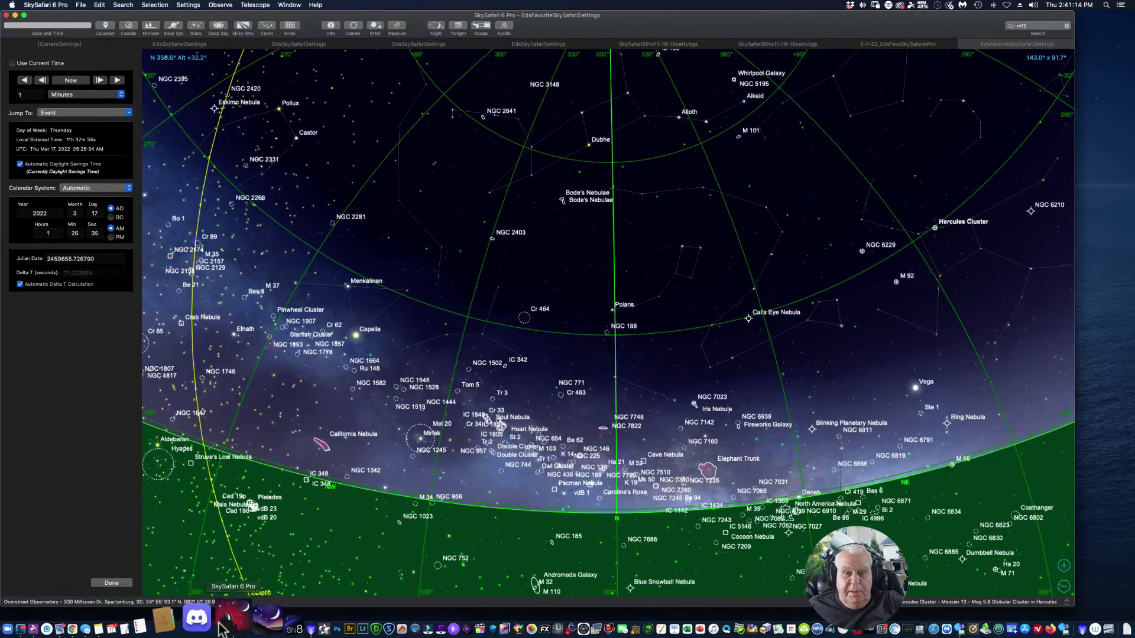
Search for NGC1560 and center the sky chart on the galaxy.
left_click(1034, 26)
type("ng")
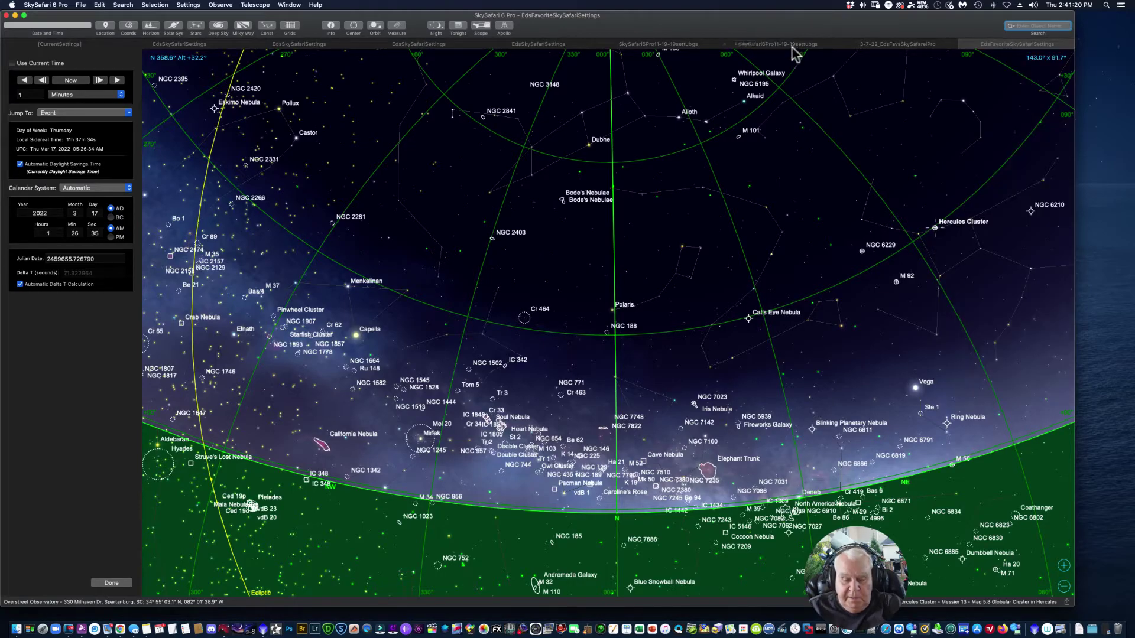
type("N")
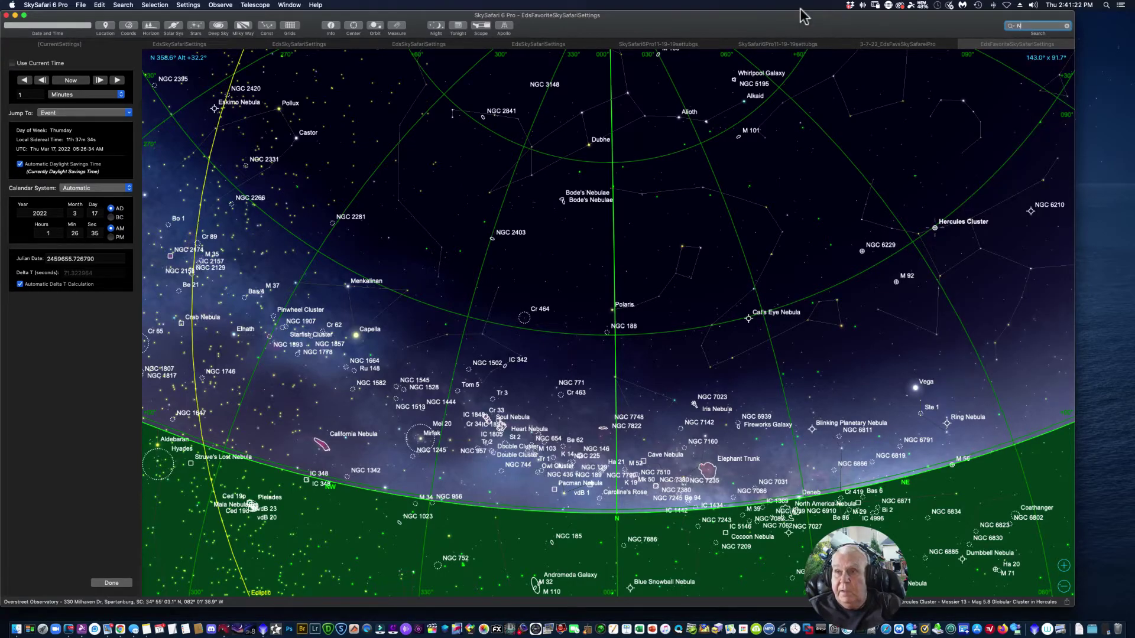
type("GC")
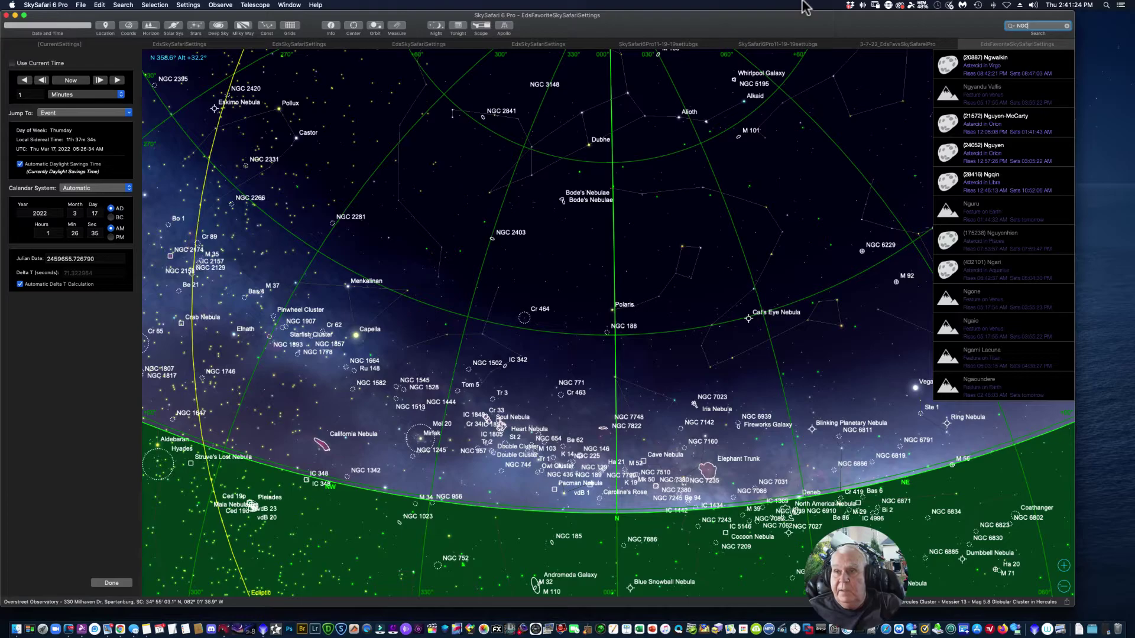
type("1560")
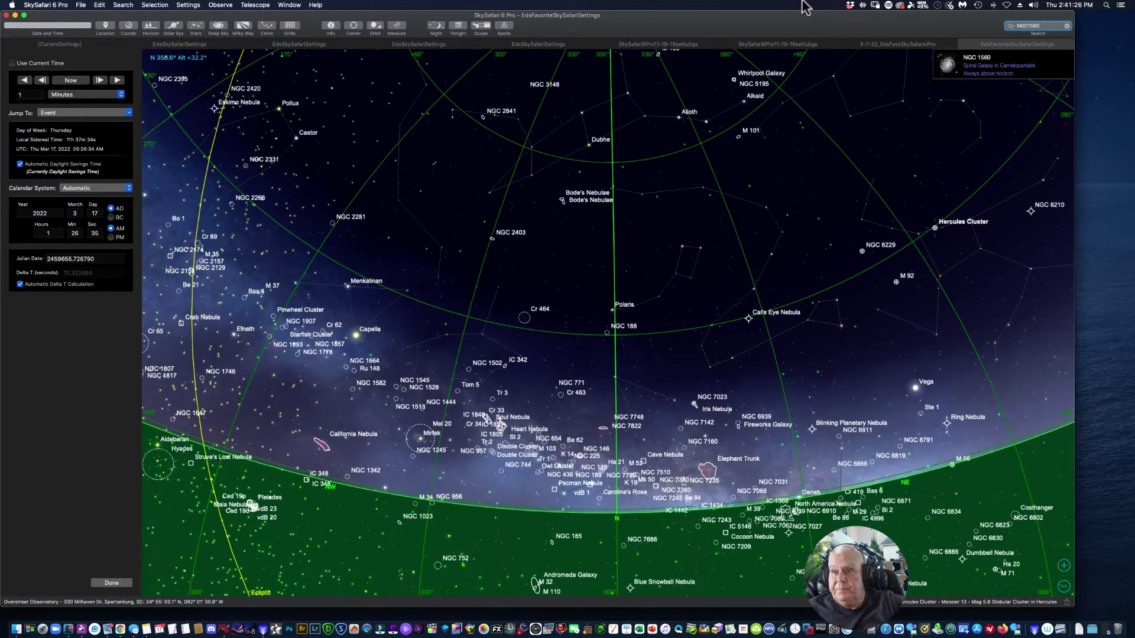
left_click(1006, 63)
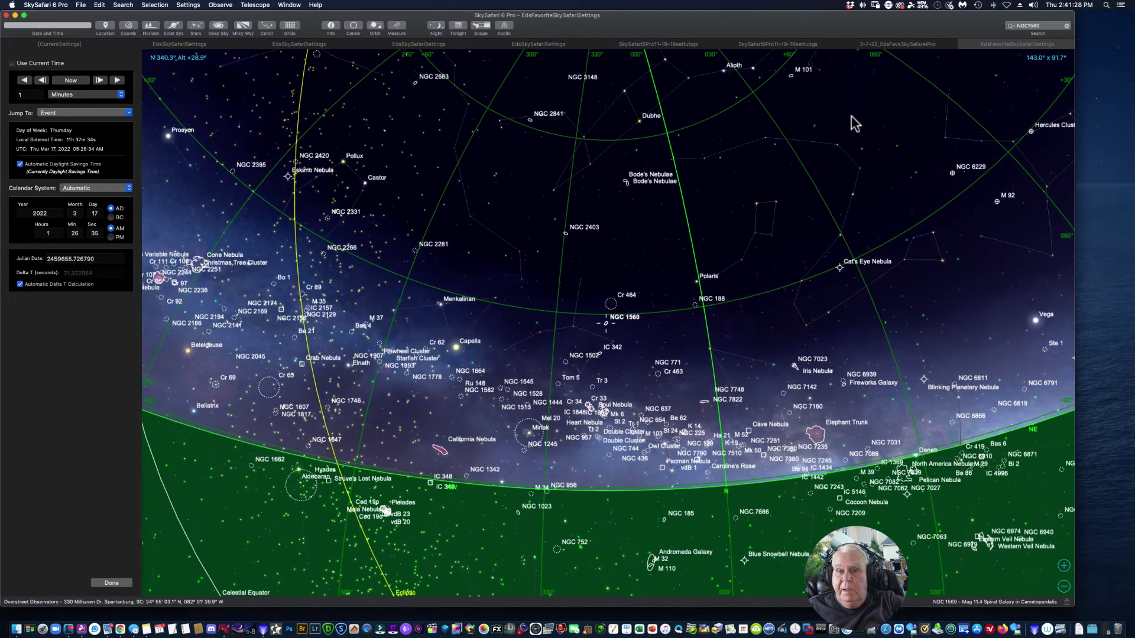
Set the sky chart's time to 8:00 PM.
left_click(50, 233)
type("8")
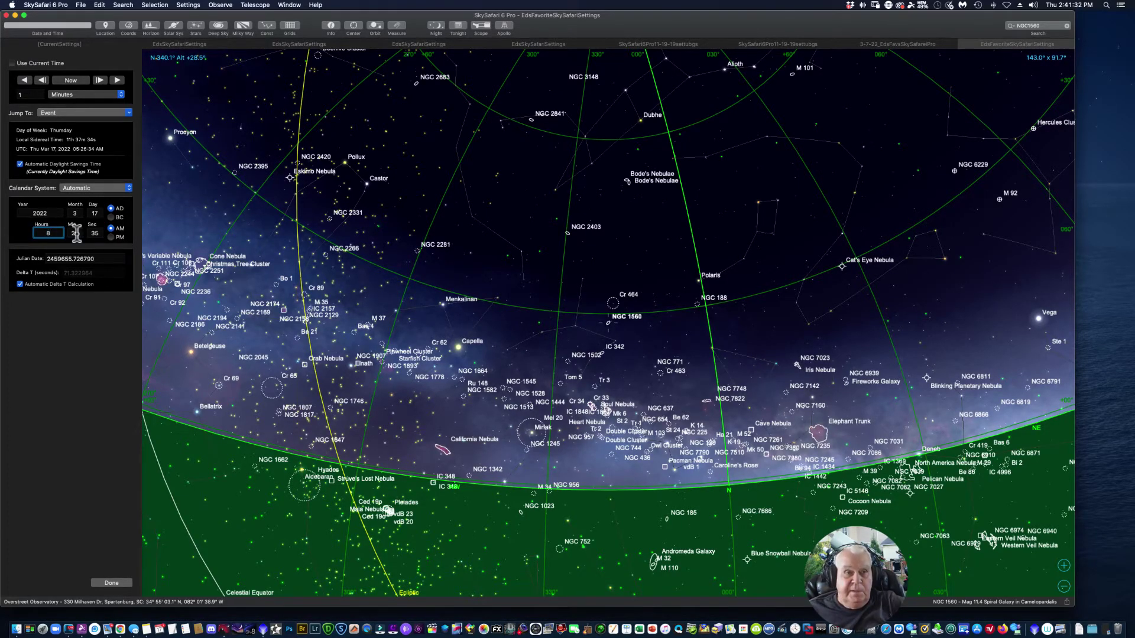
key("Tab")
type("00")
key("Return")
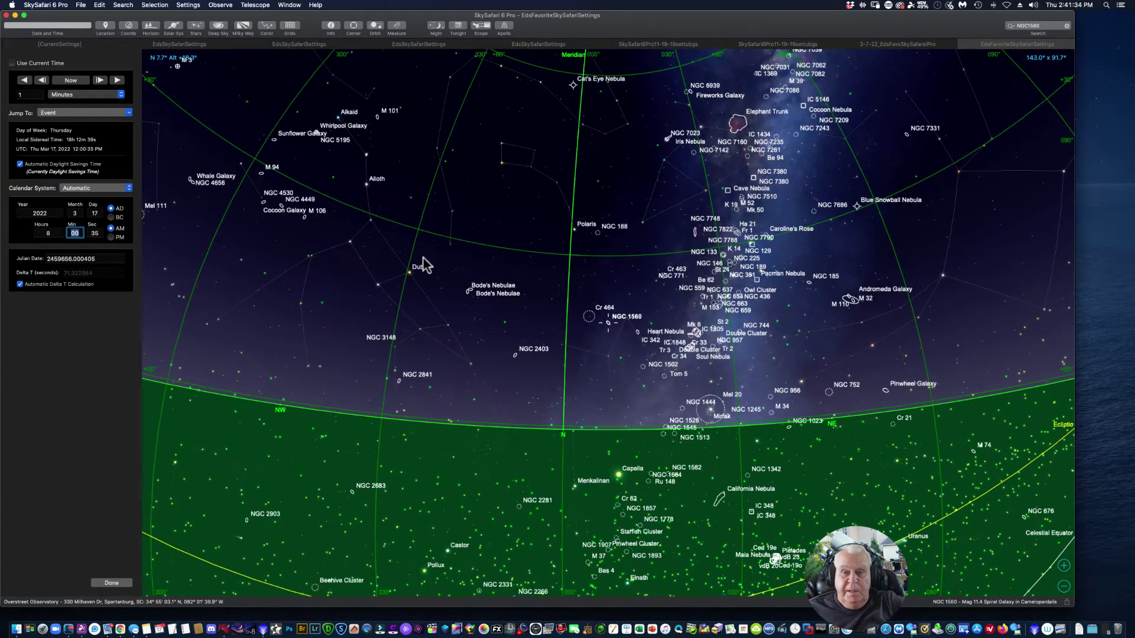
left_click_drag(456, 355, 438, 373)
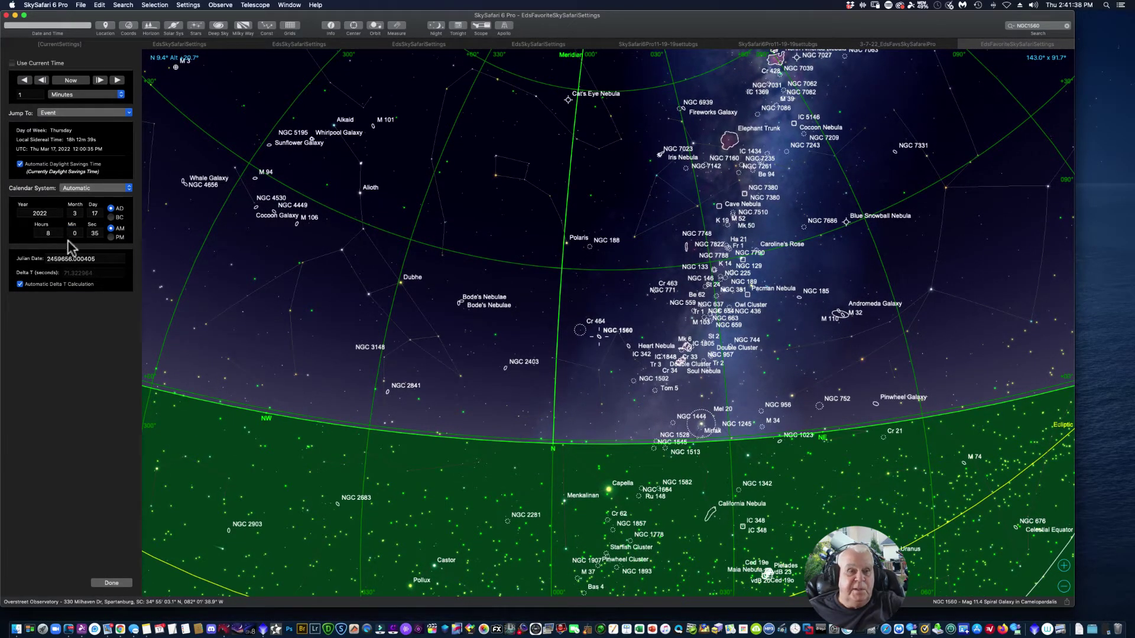
left_click(111, 237)
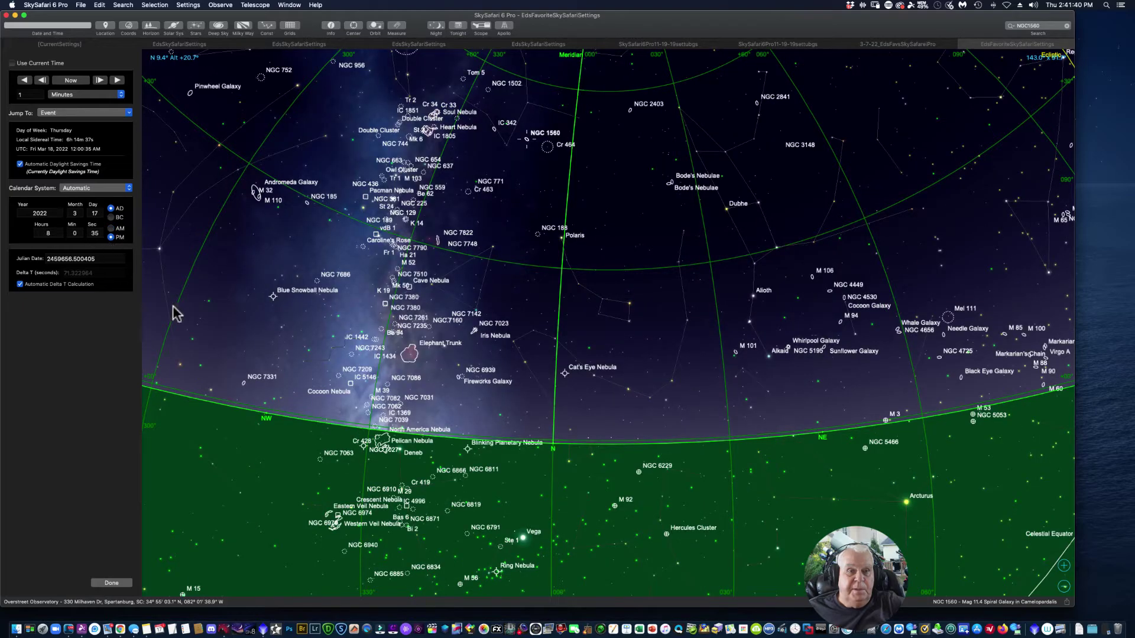
Look over the northeastern evening sky and center the chart on NGC 1560 again from its search result.
left_click_drag(367, 318, 199, 344)
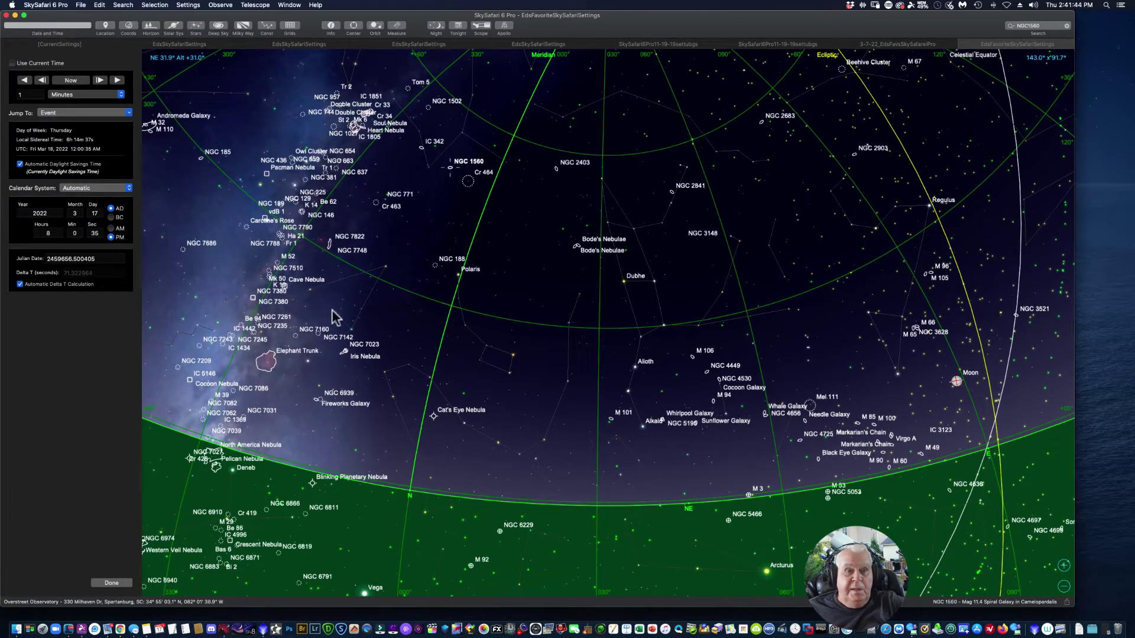
left_click_drag(451, 310, 352, 351)
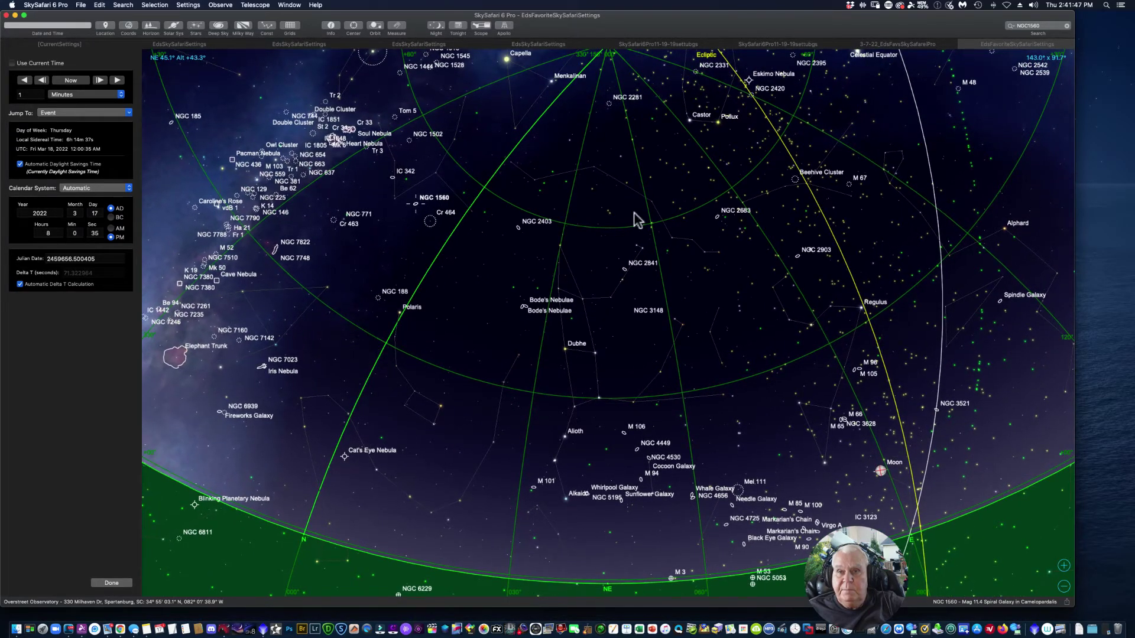
left_click(1045, 25)
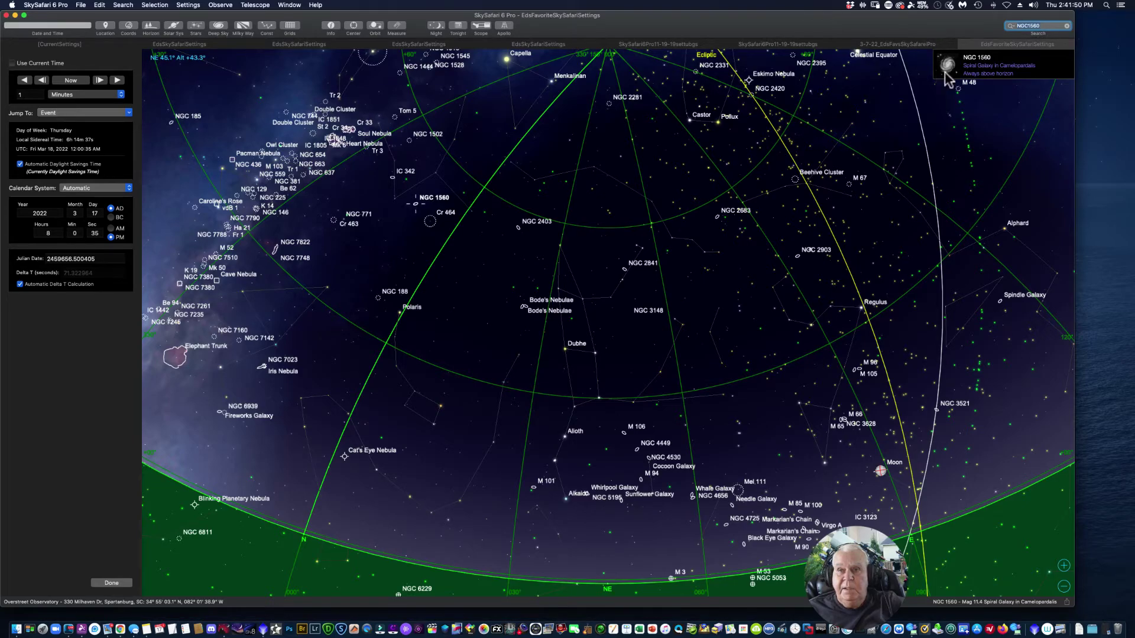
left_click(998, 65)
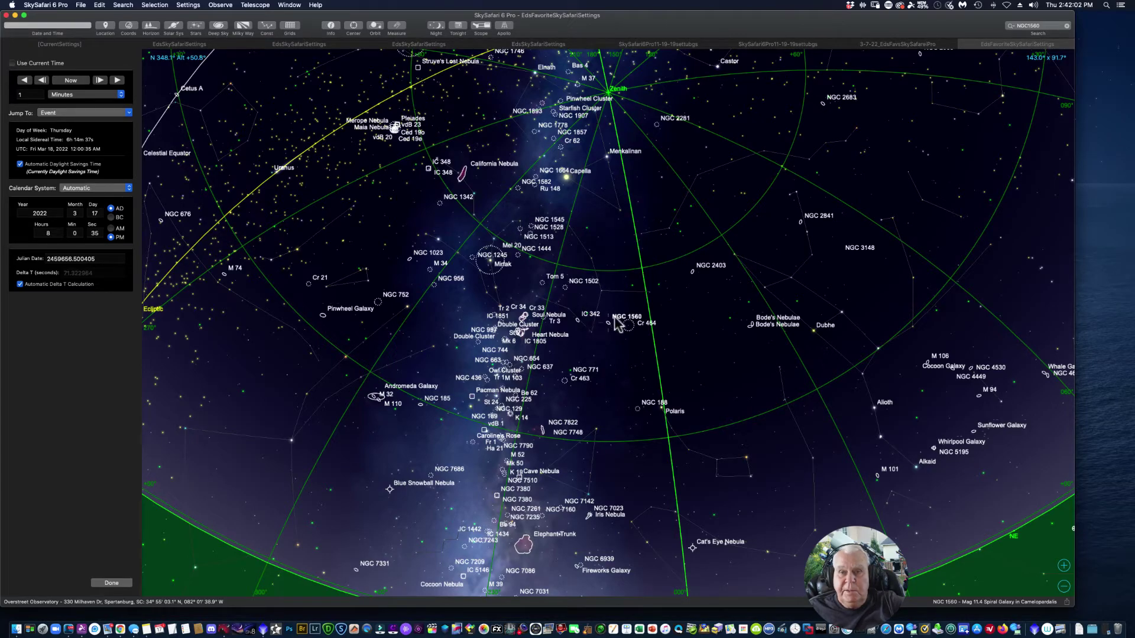
Open the object information for NGC 1560 and read its data and written description.
left_click_drag(483, 418, 445, 359)
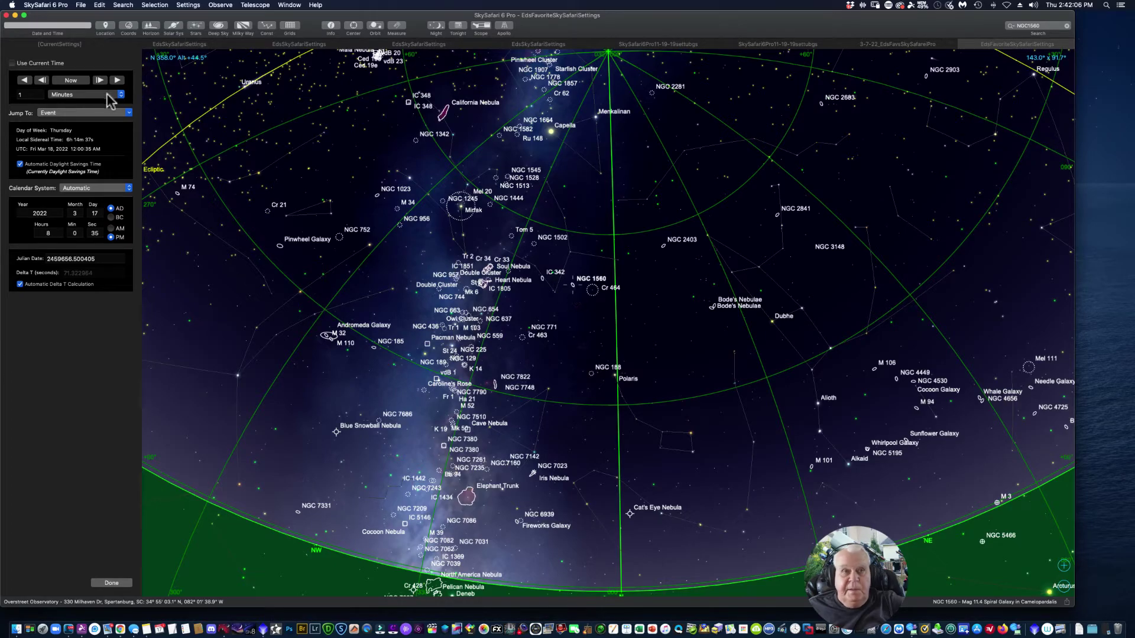
left_click(330, 26)
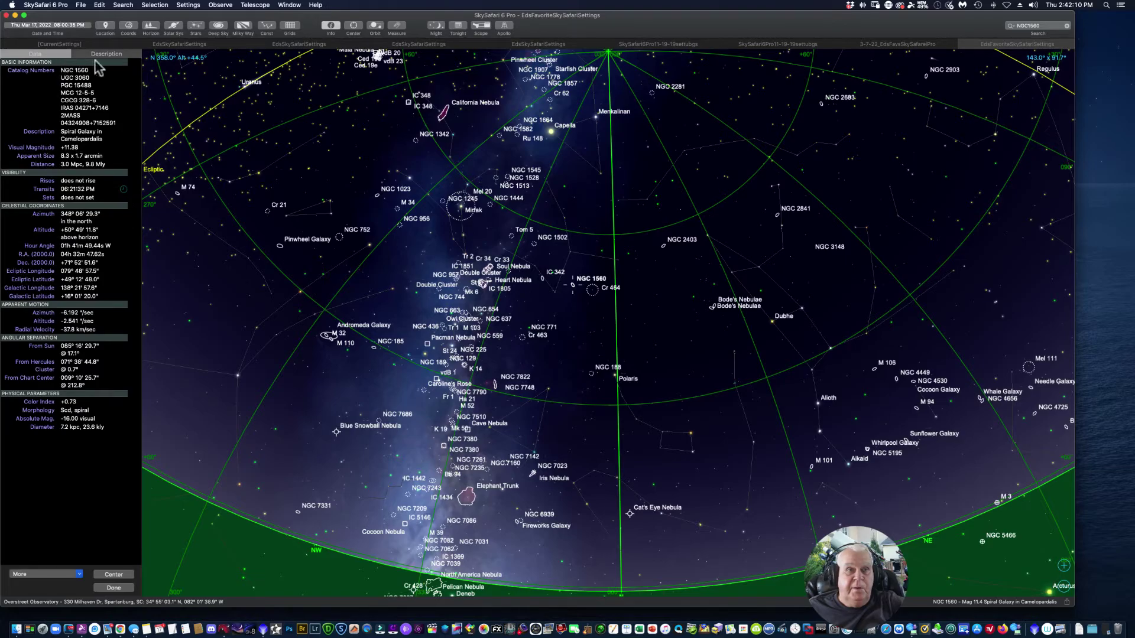
left_click(97, 56)
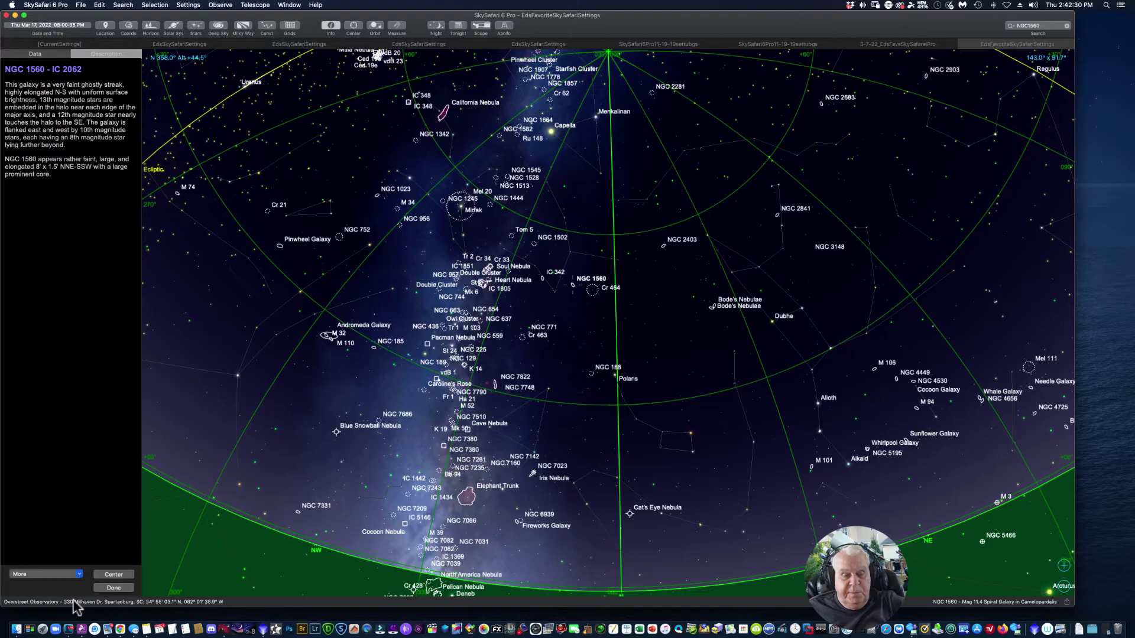
Switch to Chrome, open AstroBin in a new tab and log in with the saved username and account password.
left_click(111, 619)
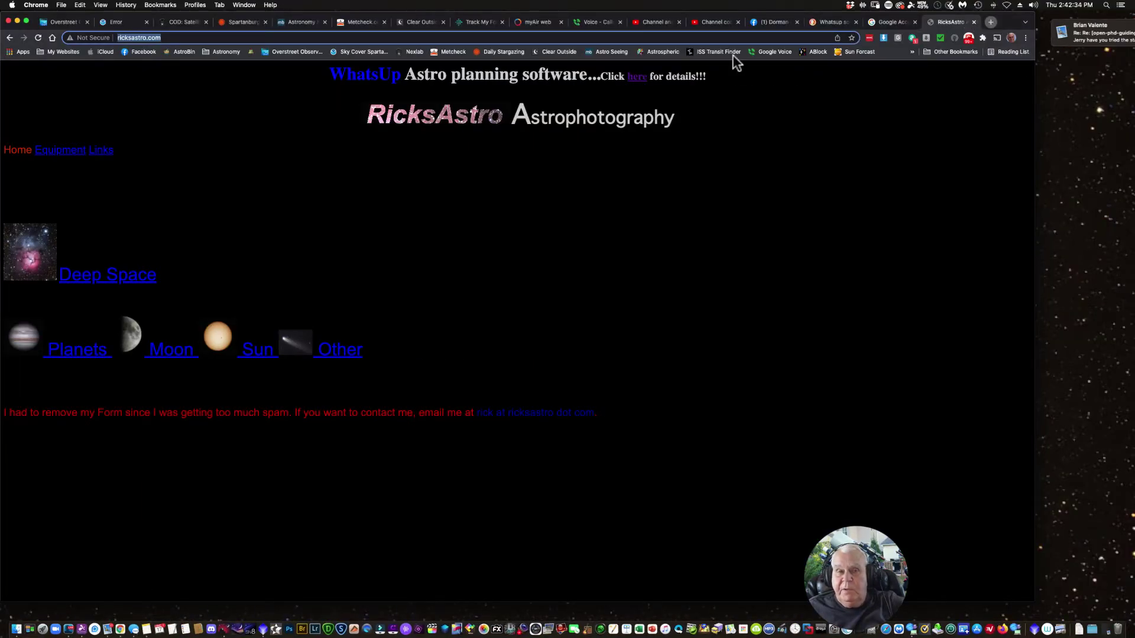
key("super+t")
left_click(174, 52)
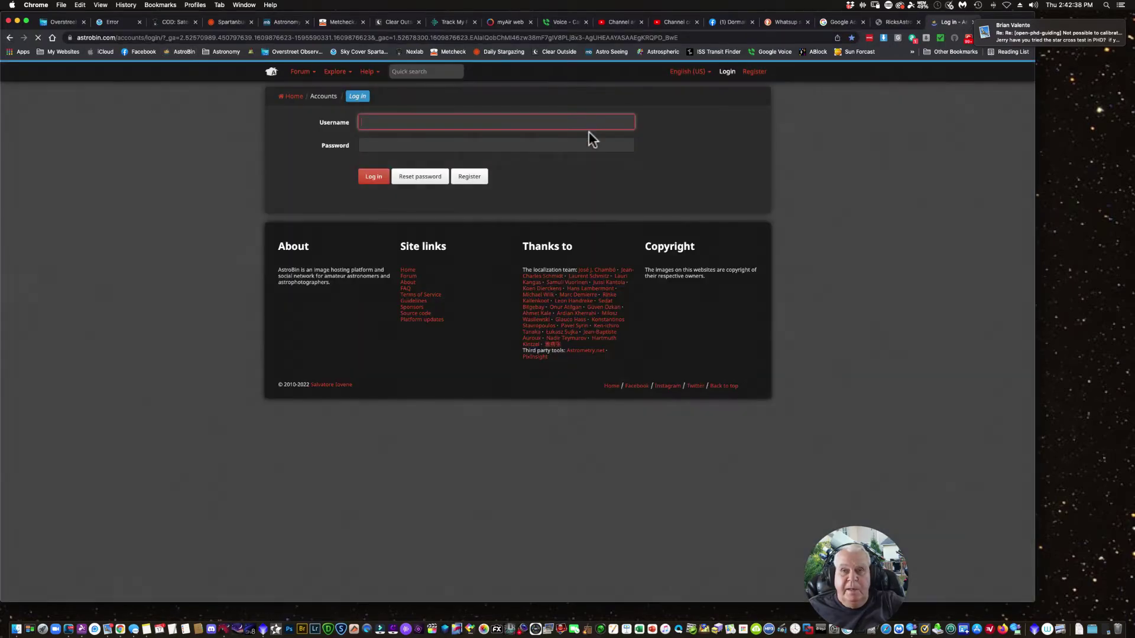
left_click(427, 118)
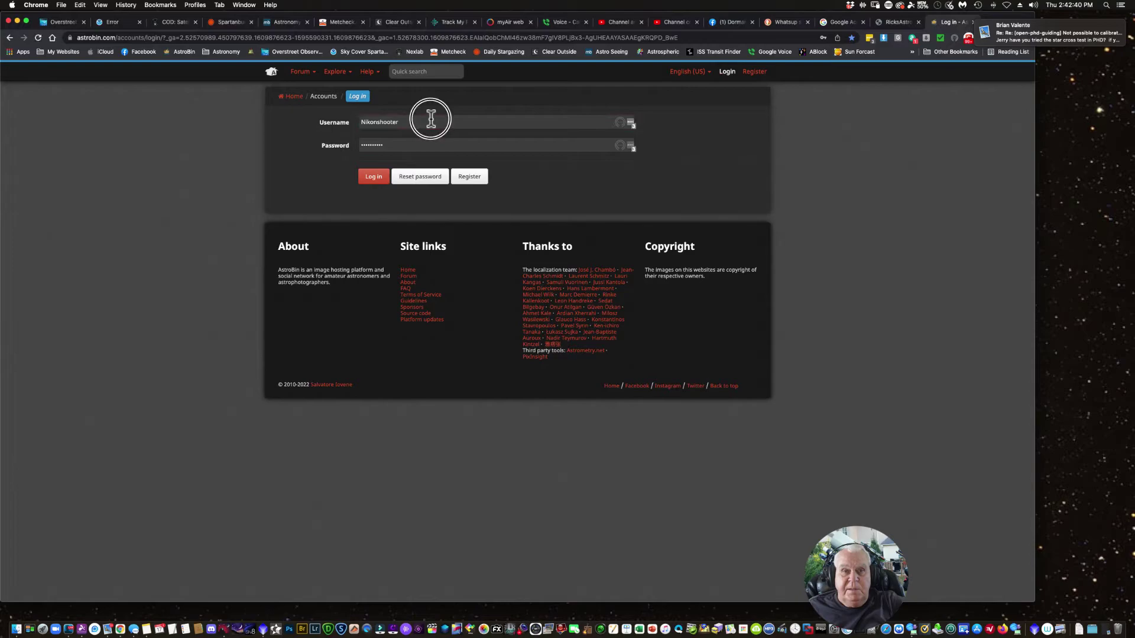
left_click(416, 148)
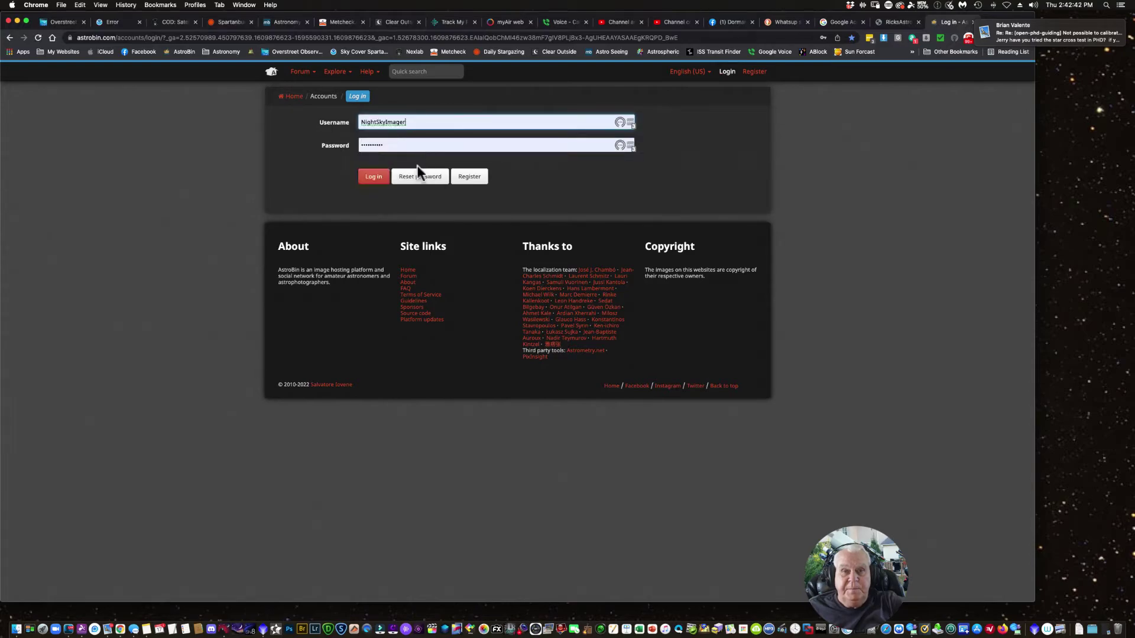
left_click(387, 180)
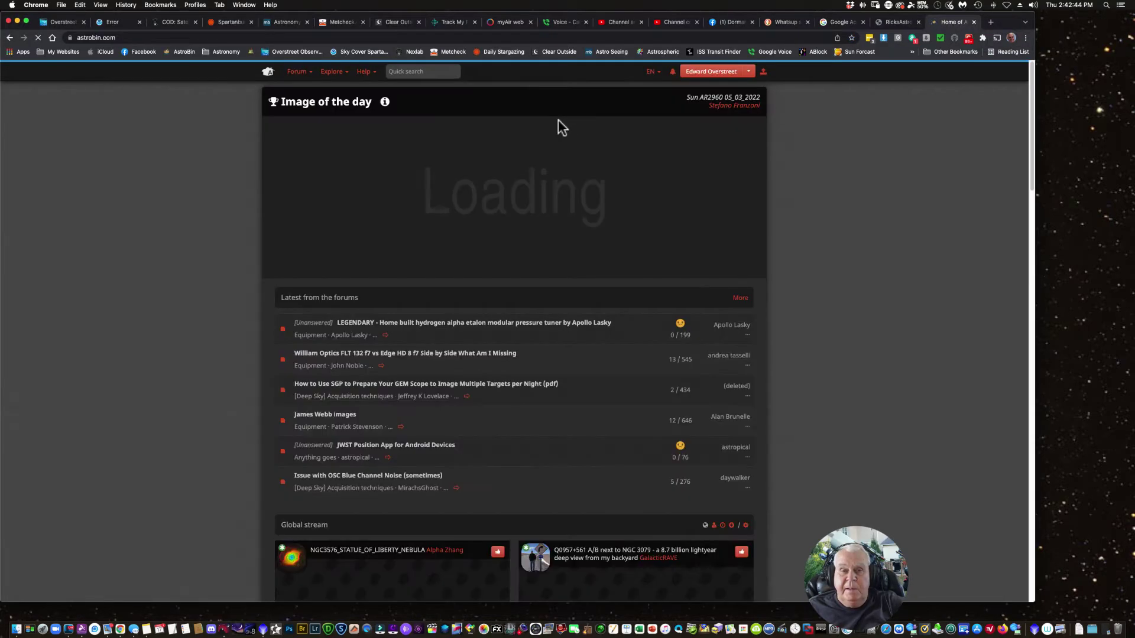
Search AstroBin for NGC1560 and open the image titled NGC 1560 - crop to view the galaxy and equipment used.
left_click(399, 73)
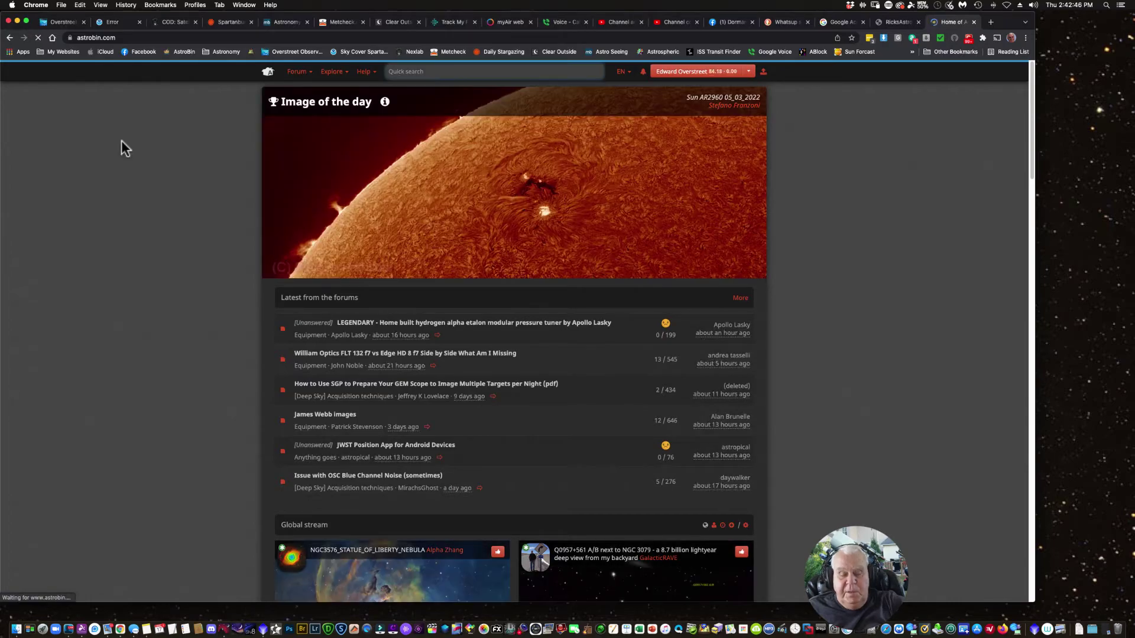
type("NGC1560")
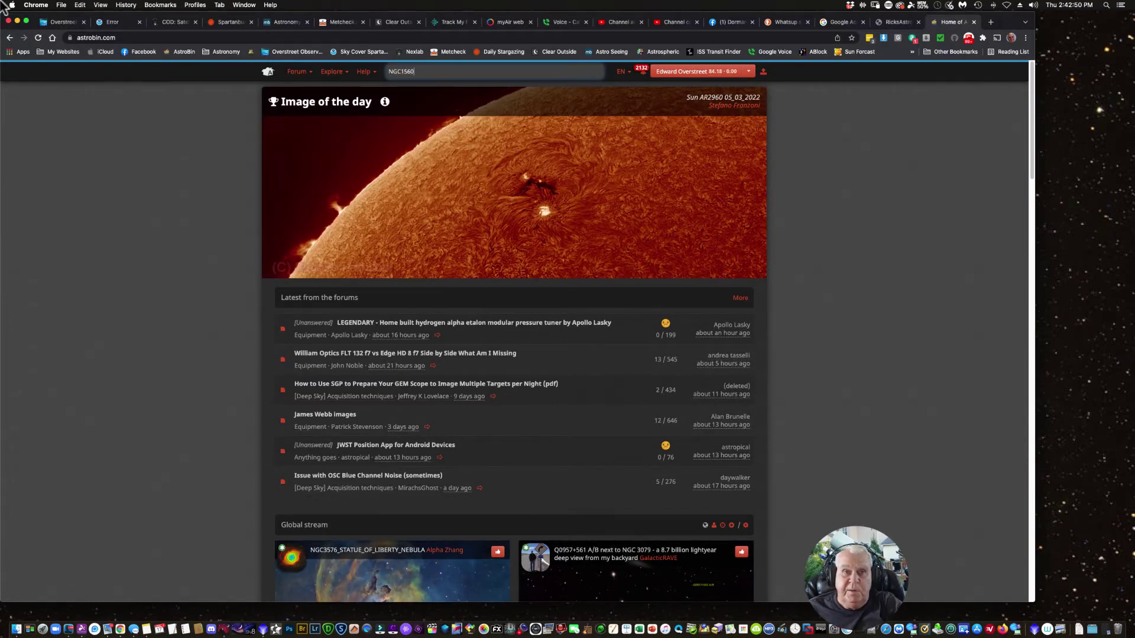
key("Return")
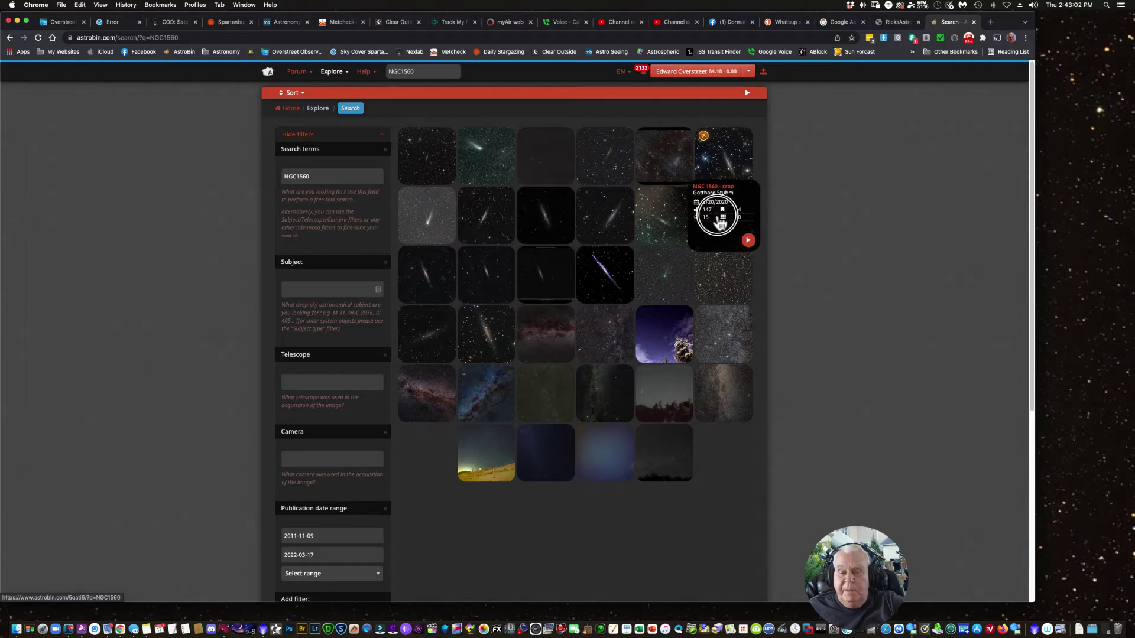
left_click(717, 222)
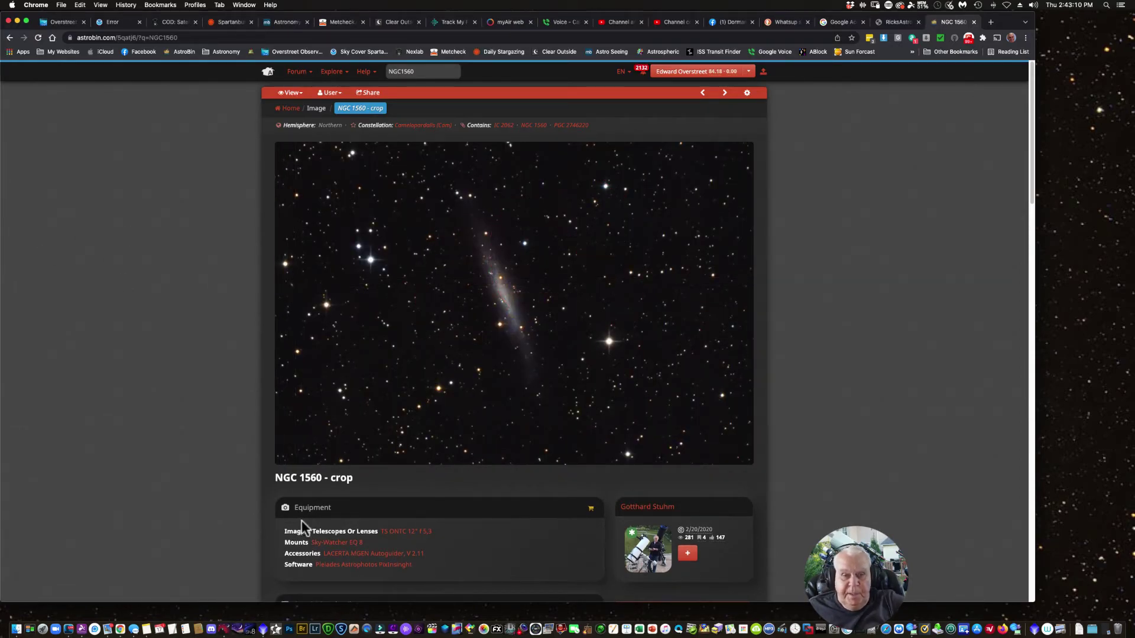
mouse_move(358, 285)
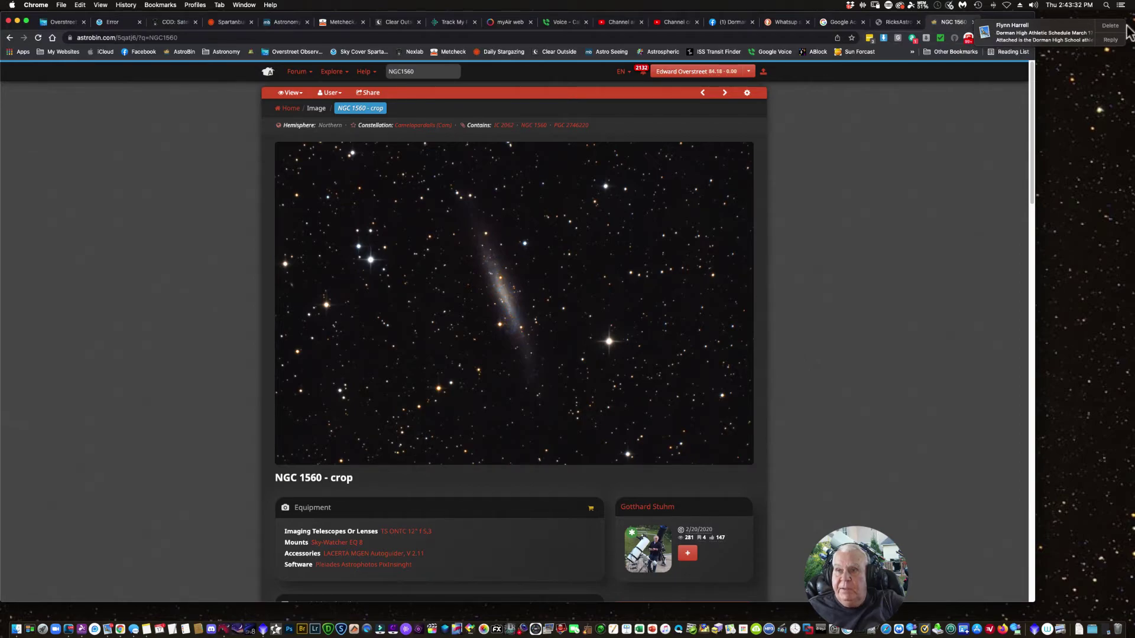
left_click(1117, 27)
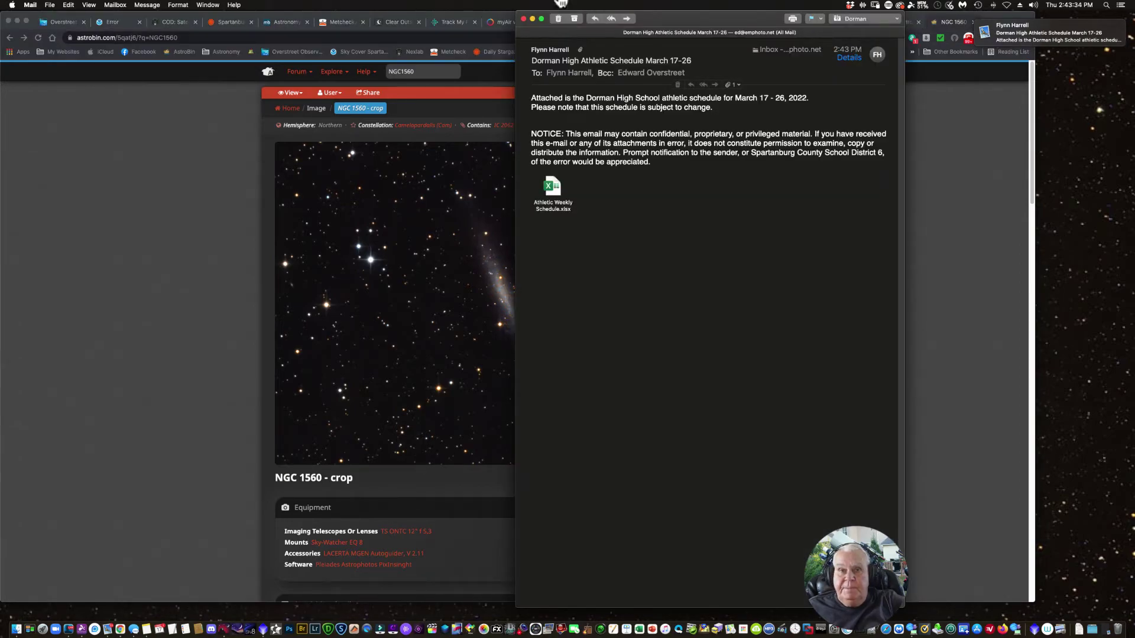
left_click(523, 18)
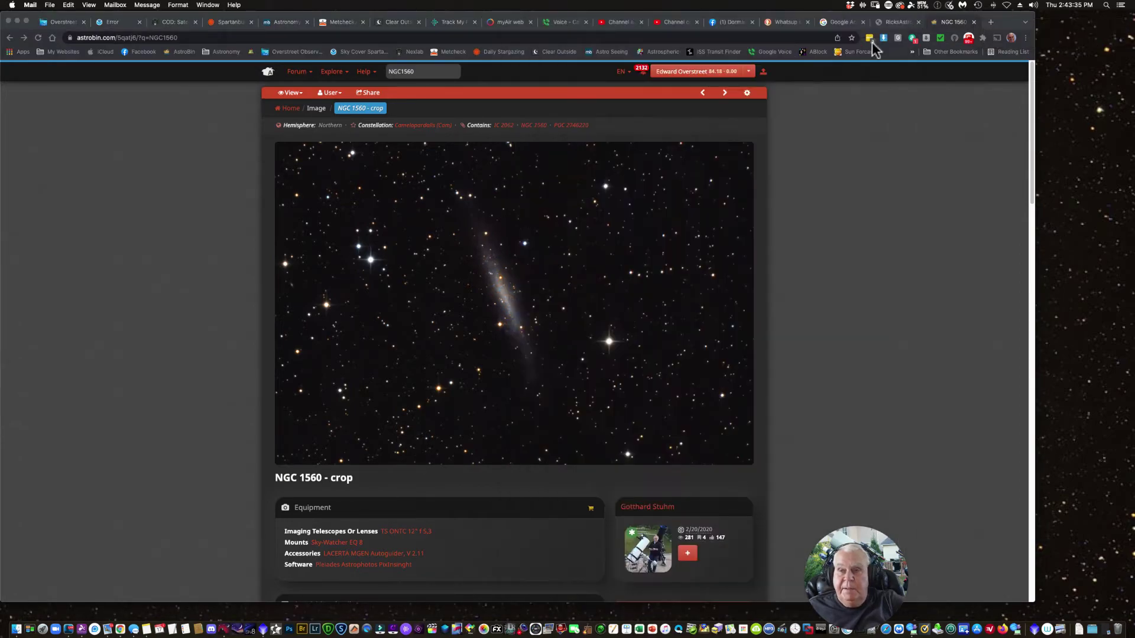
left_click(959, 25)
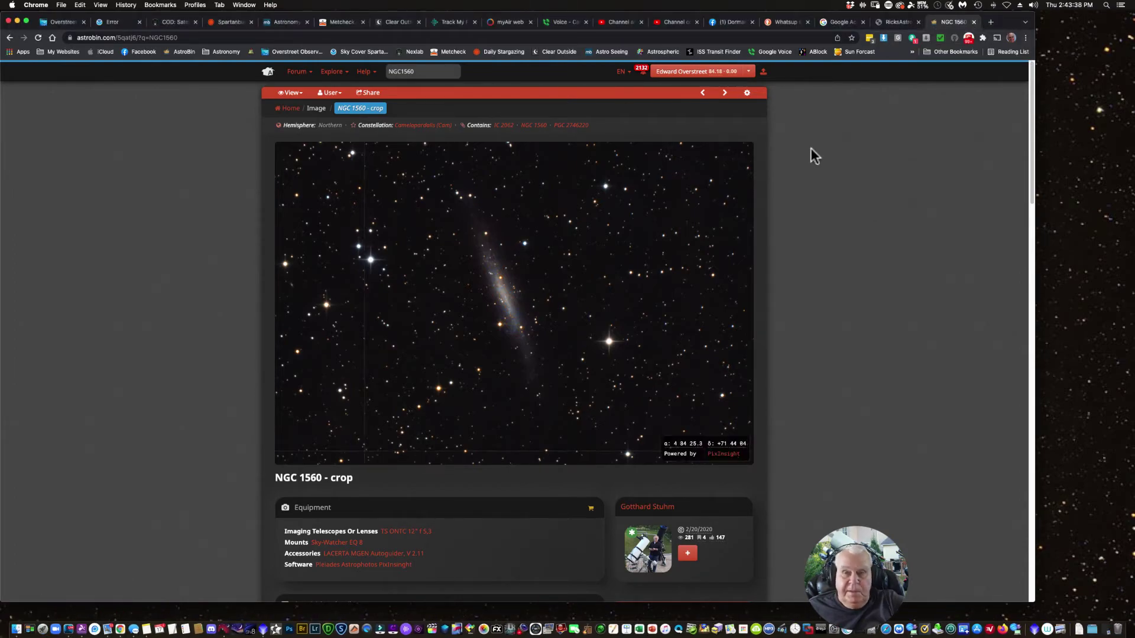
mouse_move(693, 194)
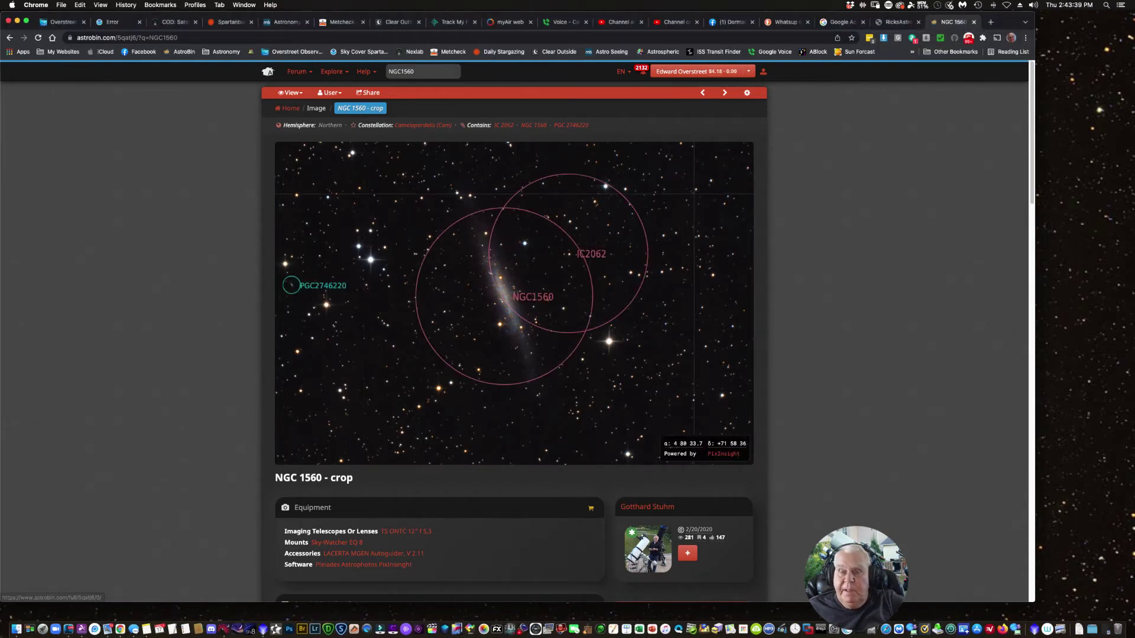
Switch to the remote workstation in Splashtop Business and sort the What's Up target list by azimuth.
left_click(83, 621)
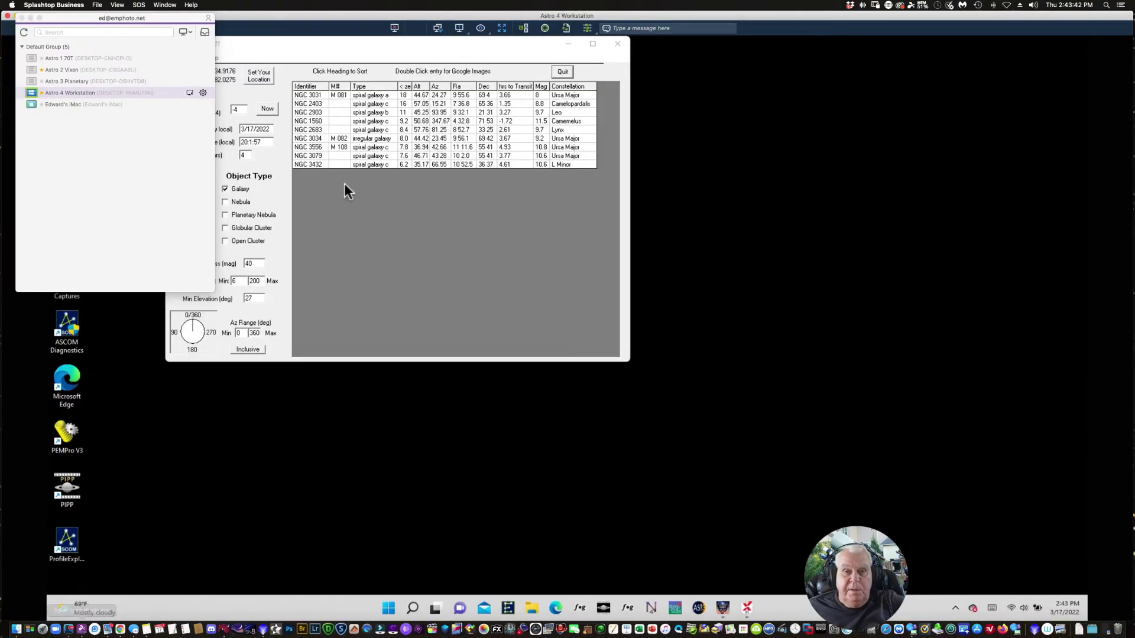
left_click(396, 52)
left_click(437, 86)
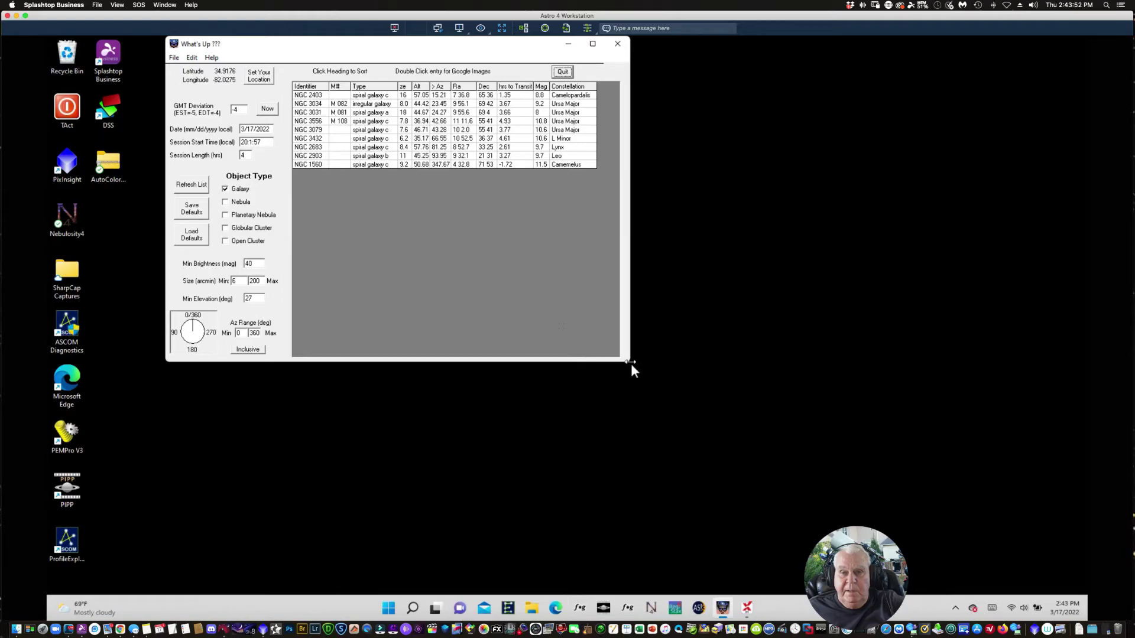
Widen the What's Up window, refresh the target list and select M 108.
left_click_drag(630, 363, 958, 457)
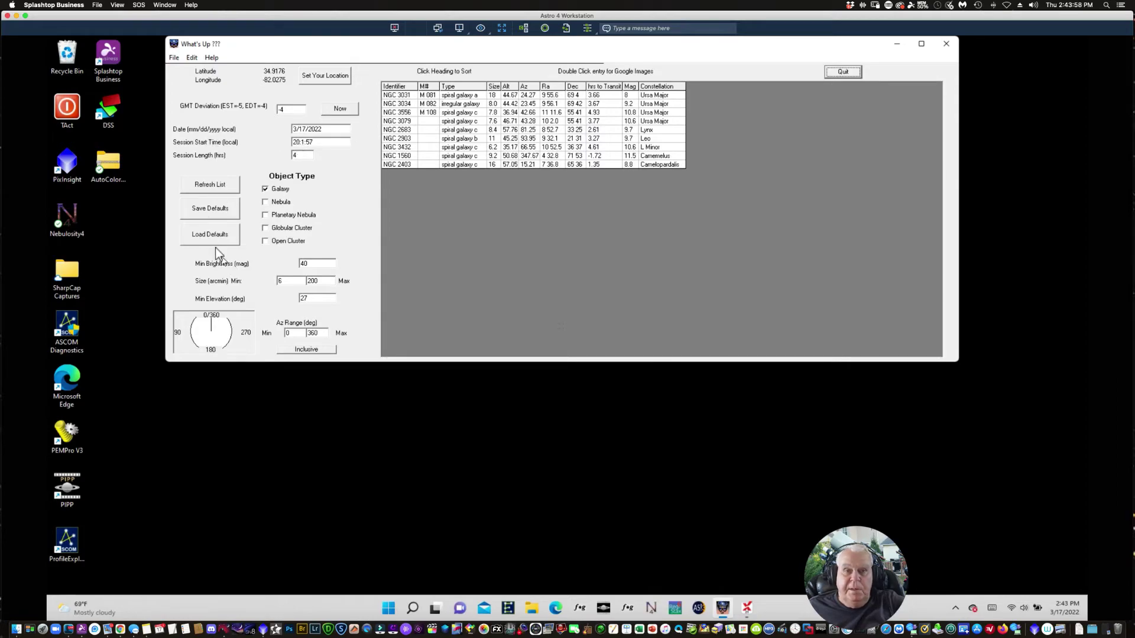
left_click(195, 186)
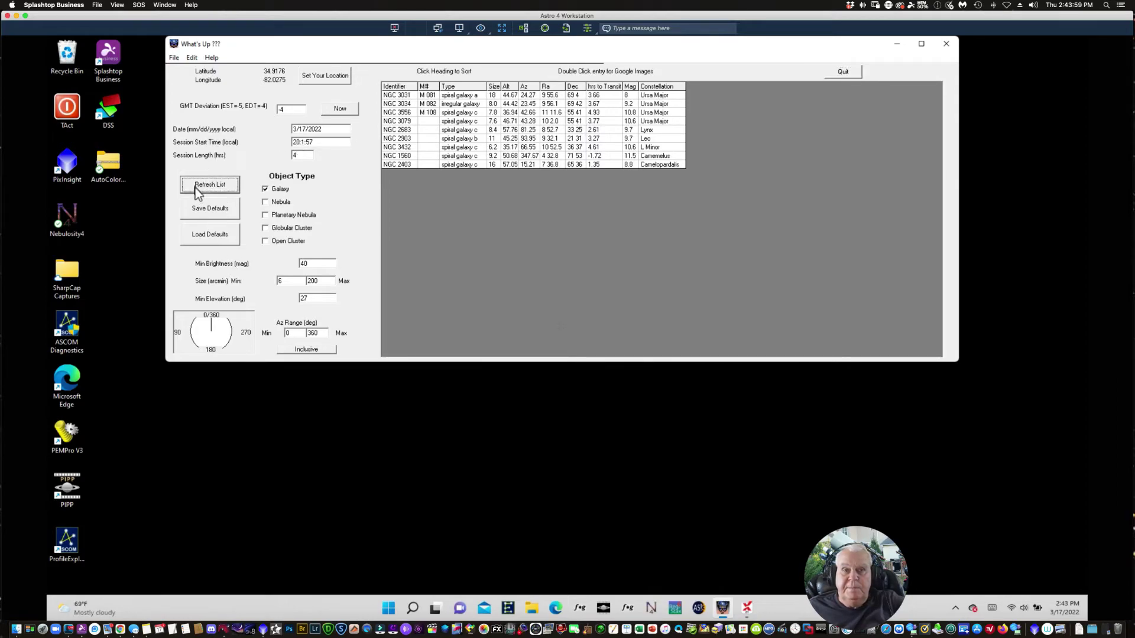
left_click(427, 113)
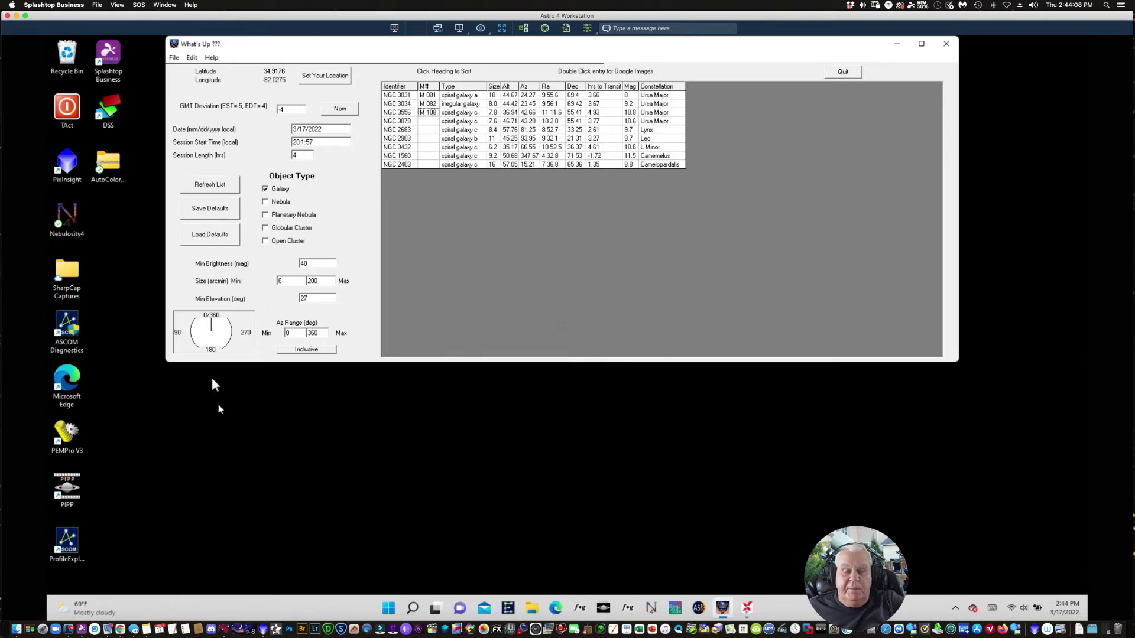
left_click(83, 630)
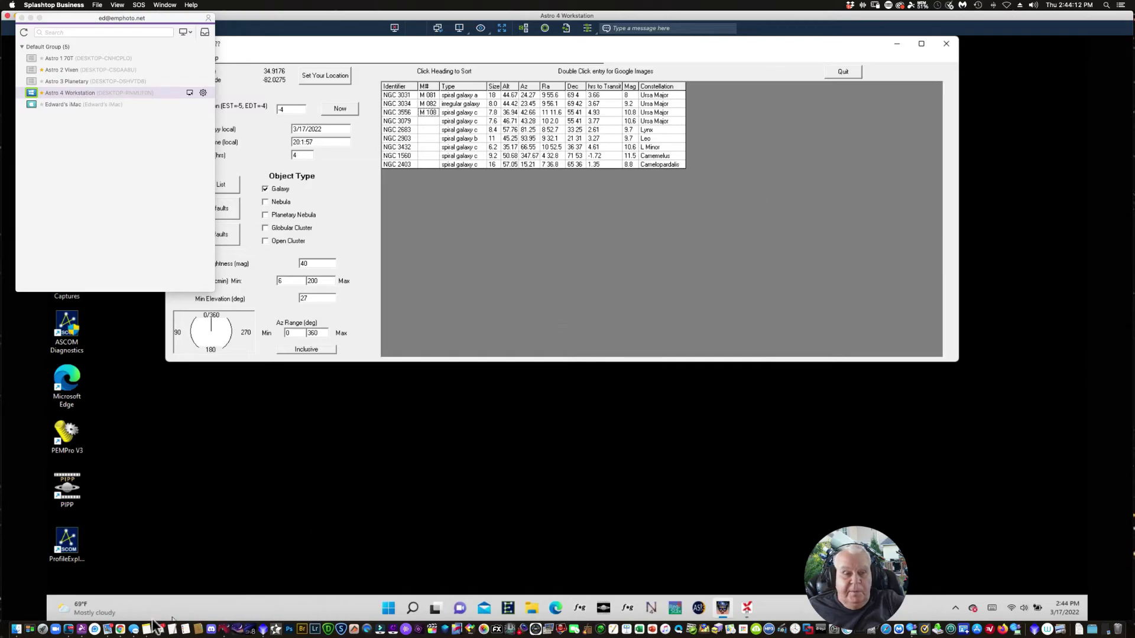
mouse_move(77, 607)
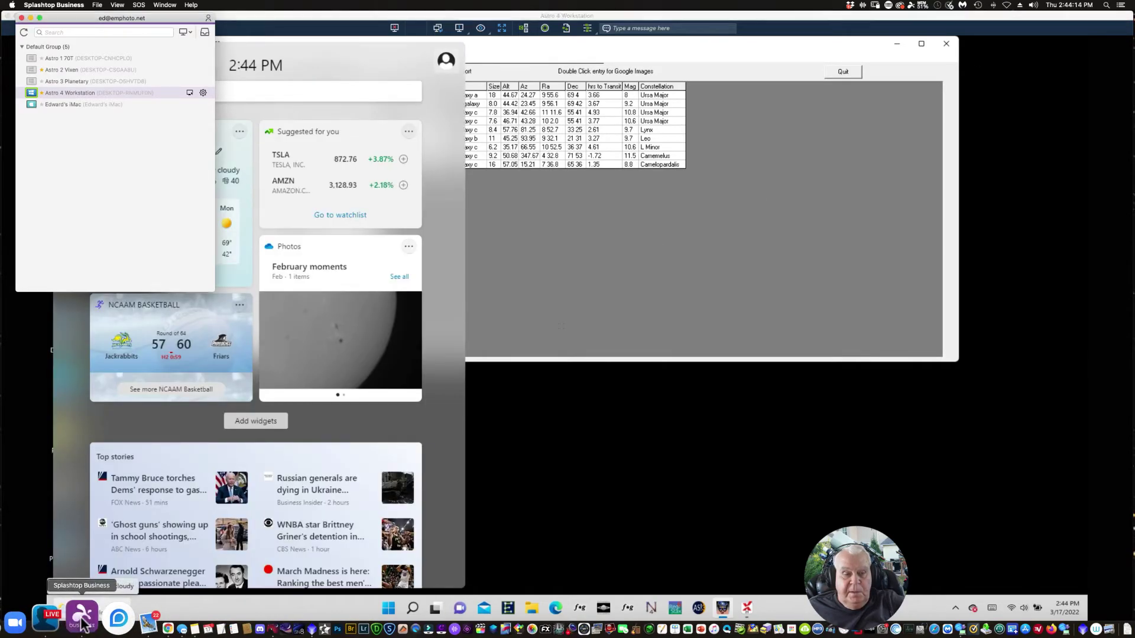
left_click(1038, 51)
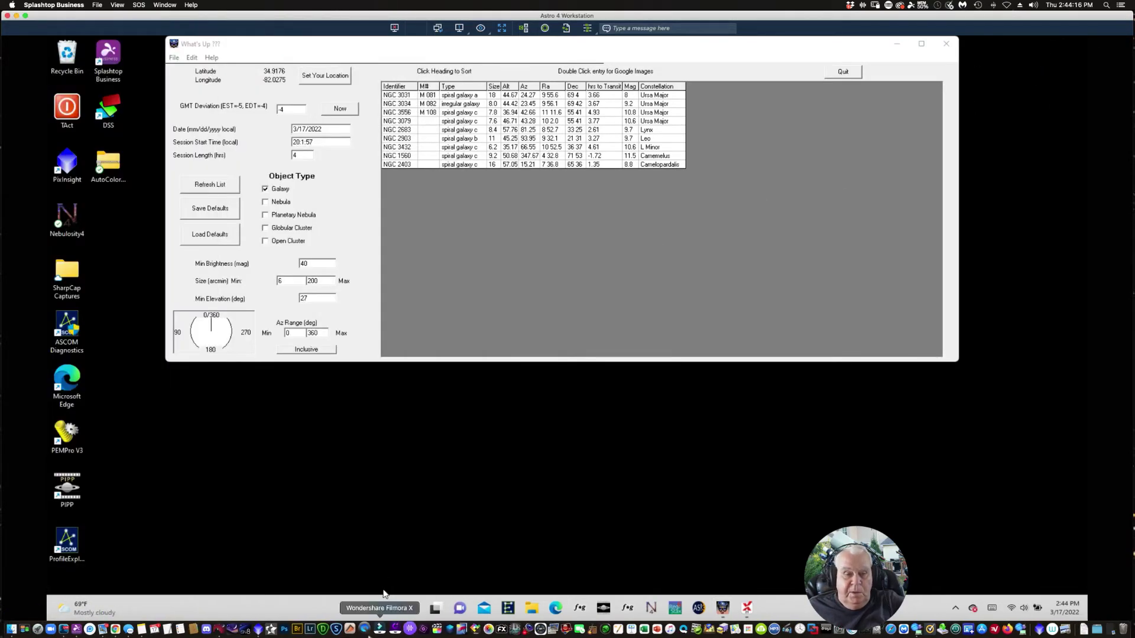
Switch to SkySafari 6 Pro, search for M108 and open Messier 108 to see its chart position and description.
left_click(226, 631)
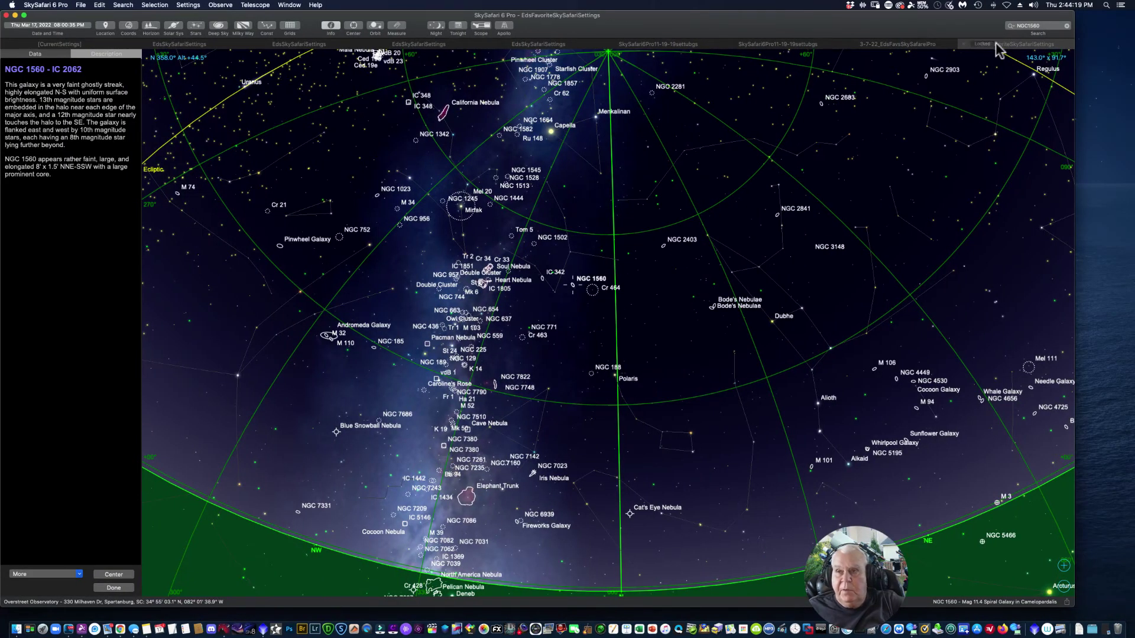
left_click(1041, 25)
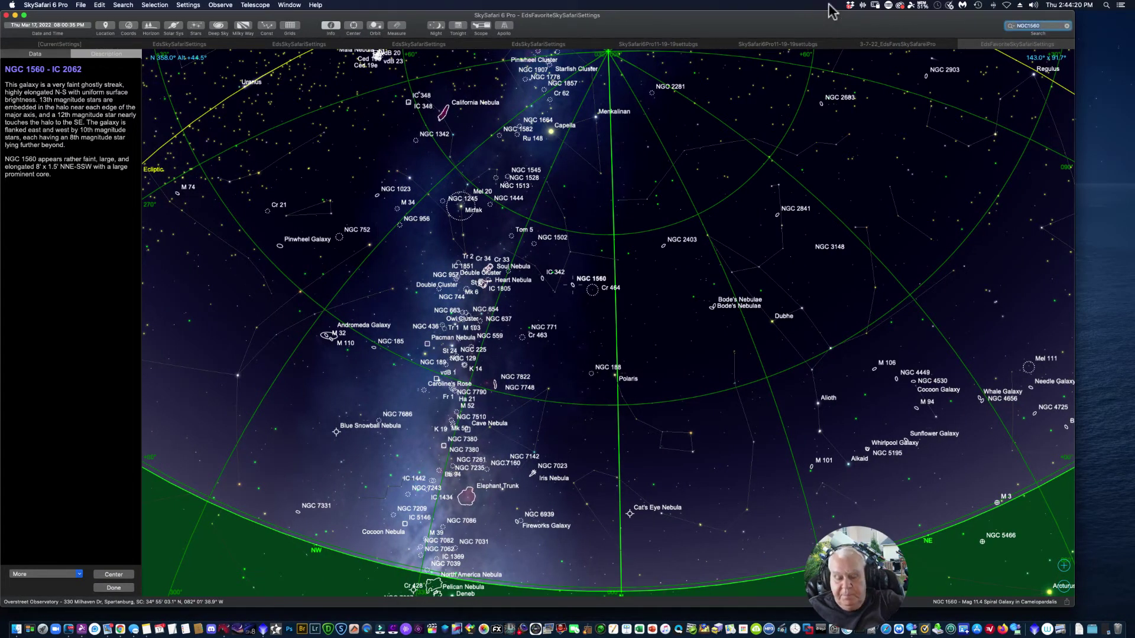
type("M108")
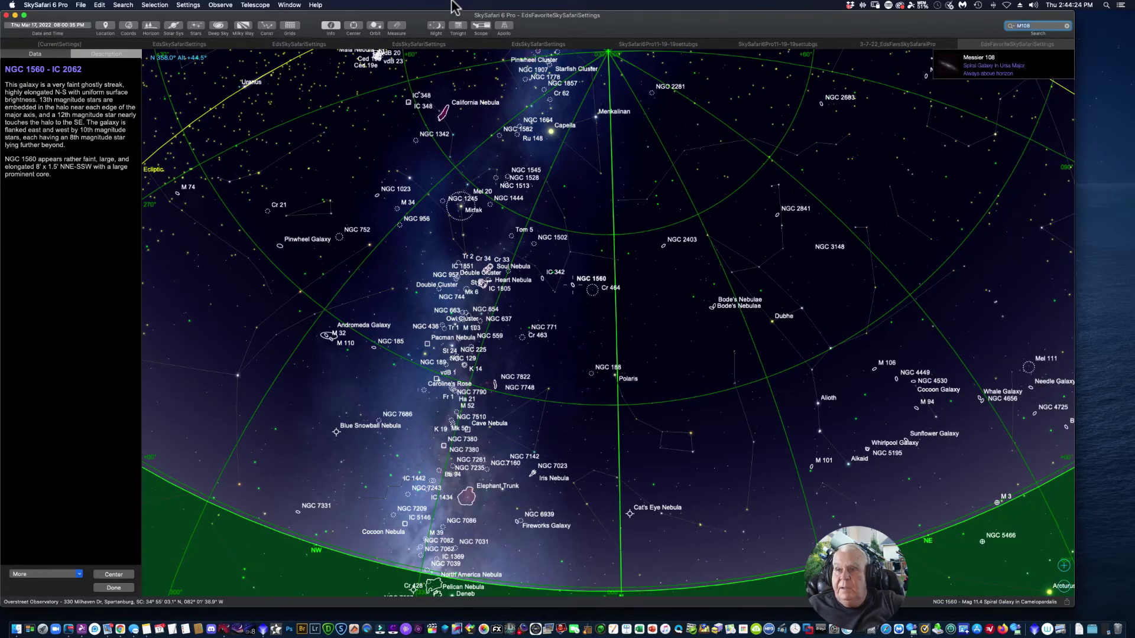
left_click(981, 68)
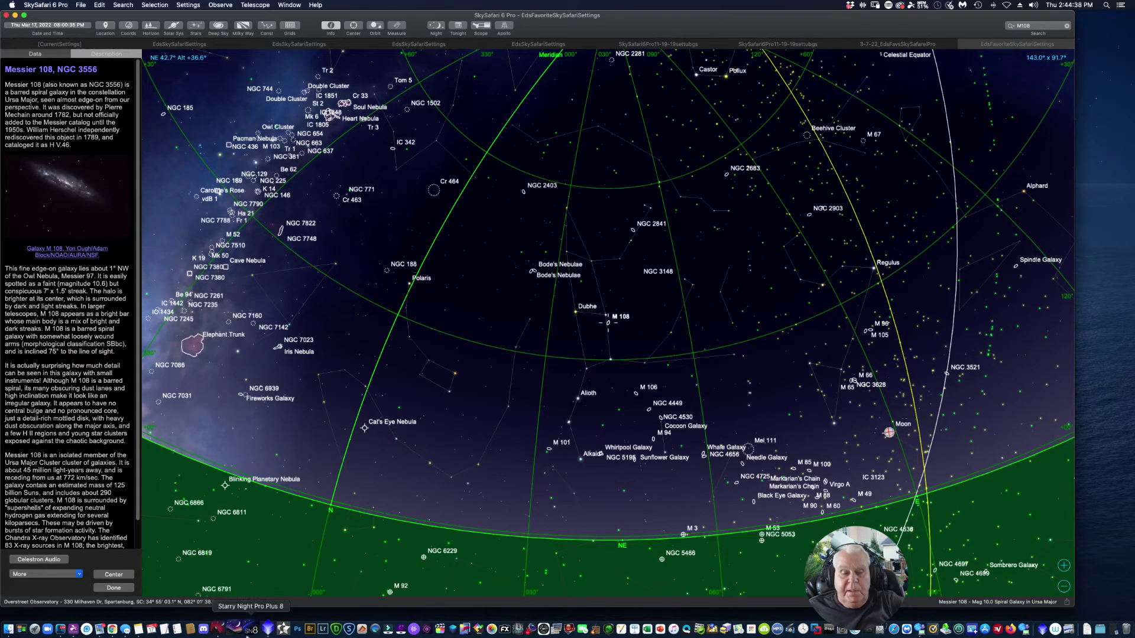
Switch to Chrome, search AstroBin for M108 and open the M108 image dated 3/13/2016.
left_click(120, 624)
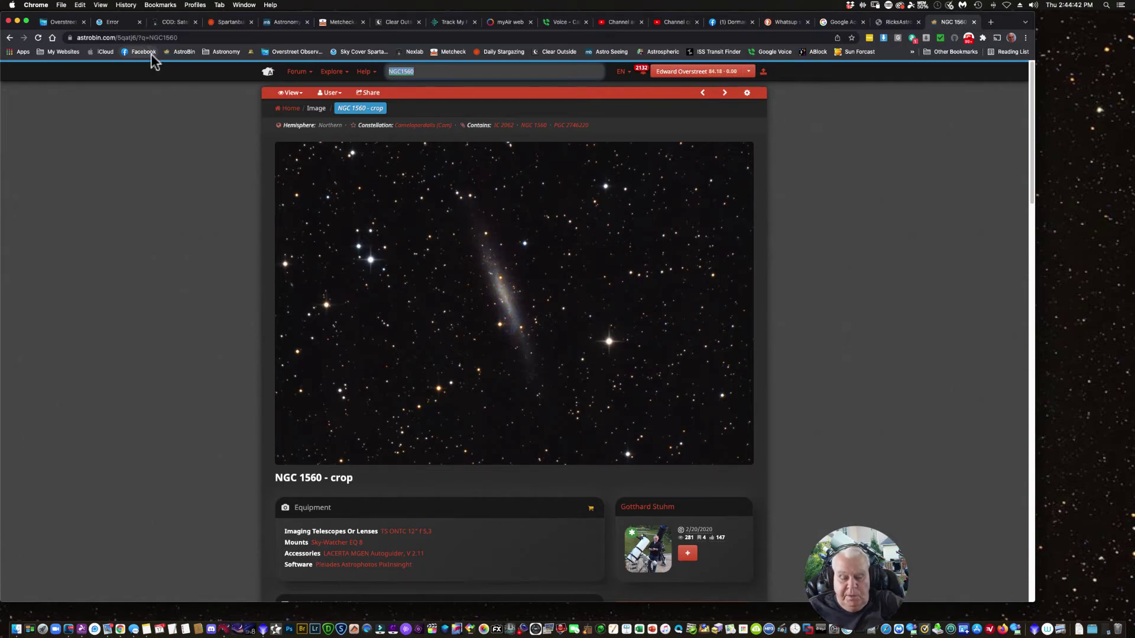
type("c")
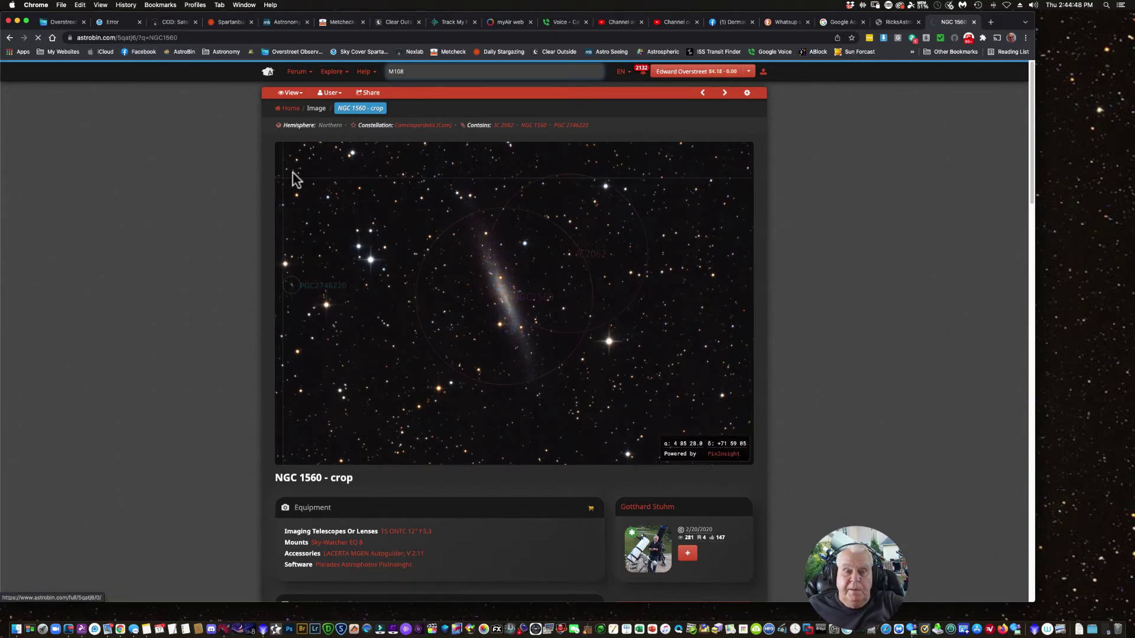
key("Return")
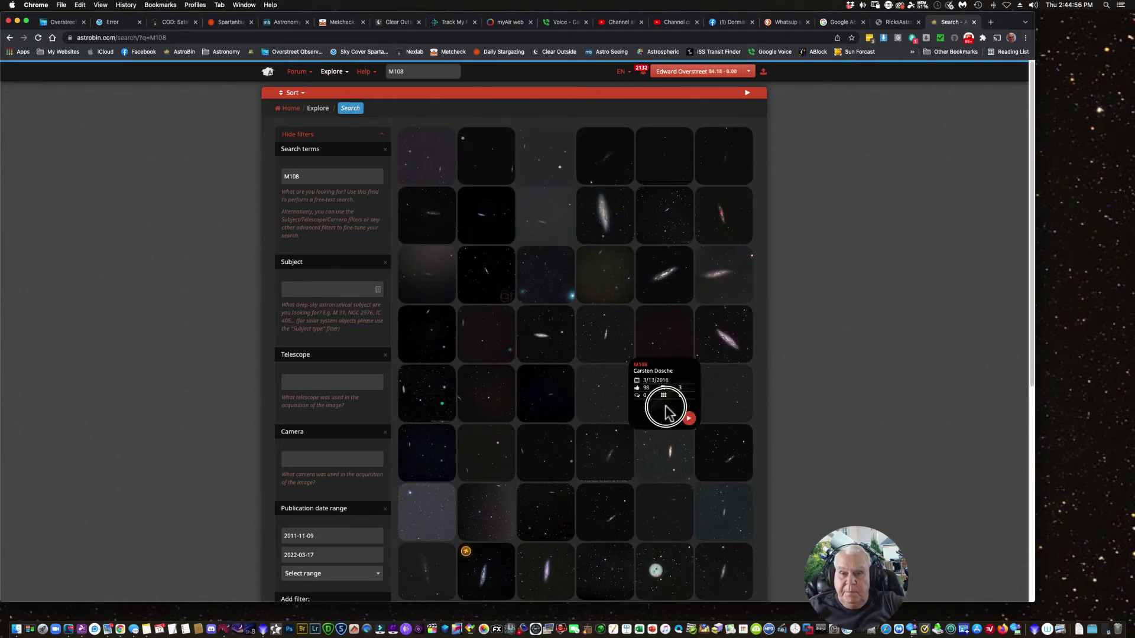
left_click(665, 406)
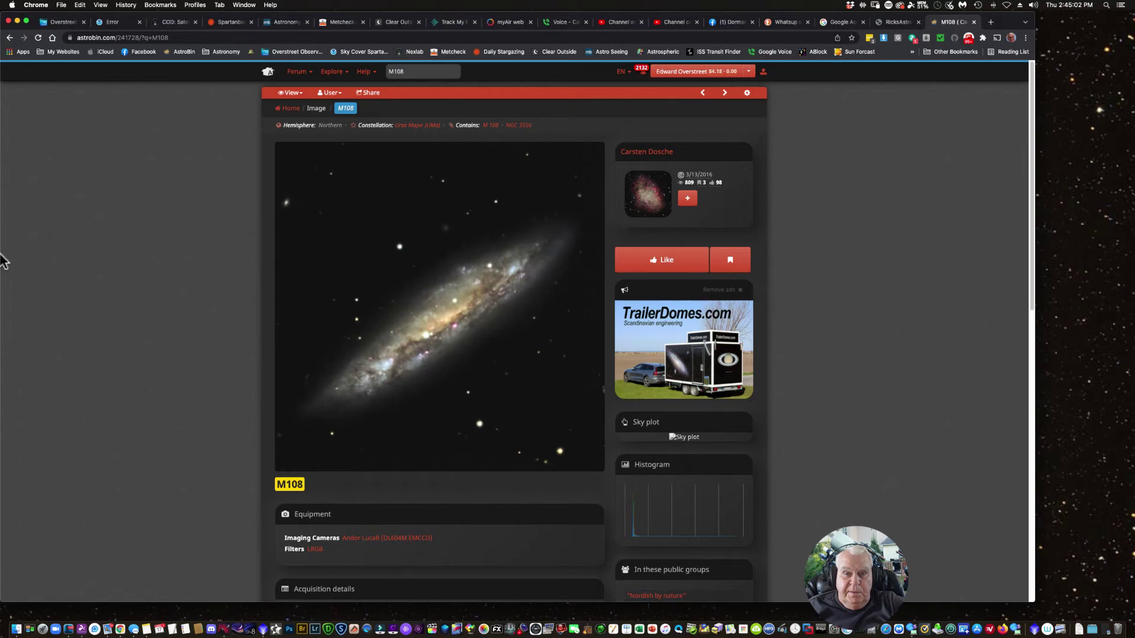
Open the image titled Messier M108 from the search results, examine the galaxy and its equipment, and close the AstroBin tab.
left_click(9, 38)
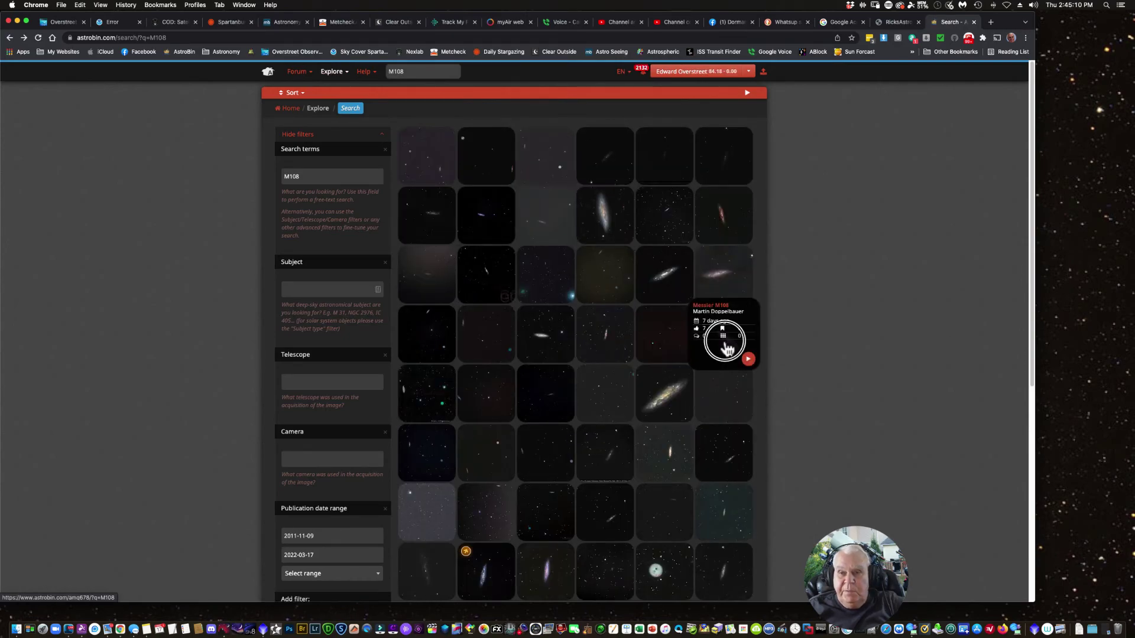
left_click(727, 348)
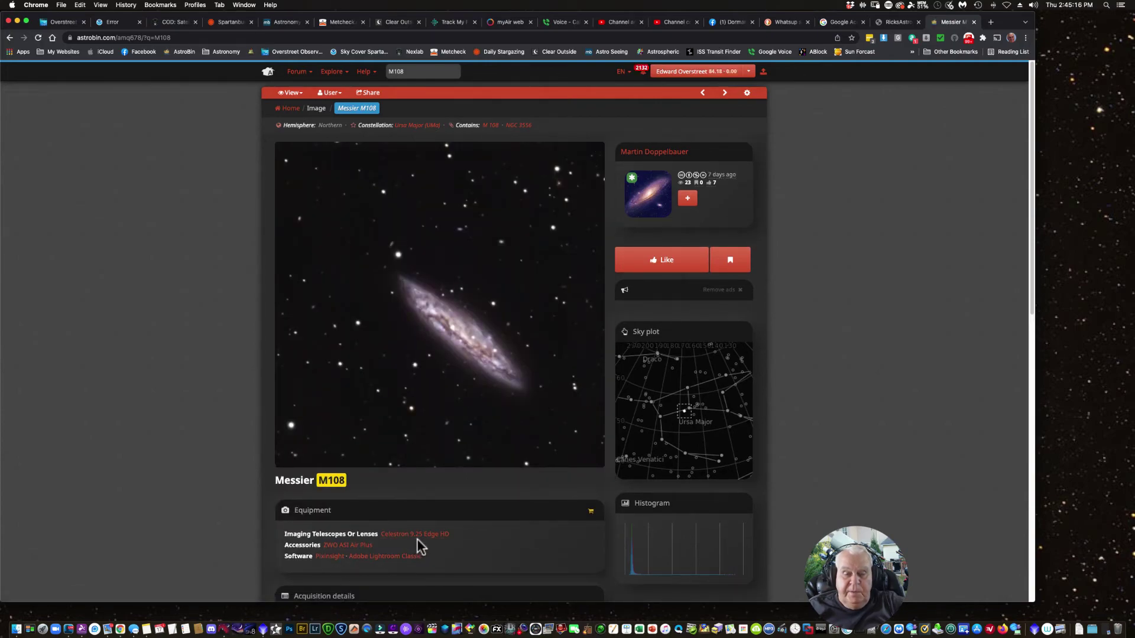
mouse_move(405, 349)
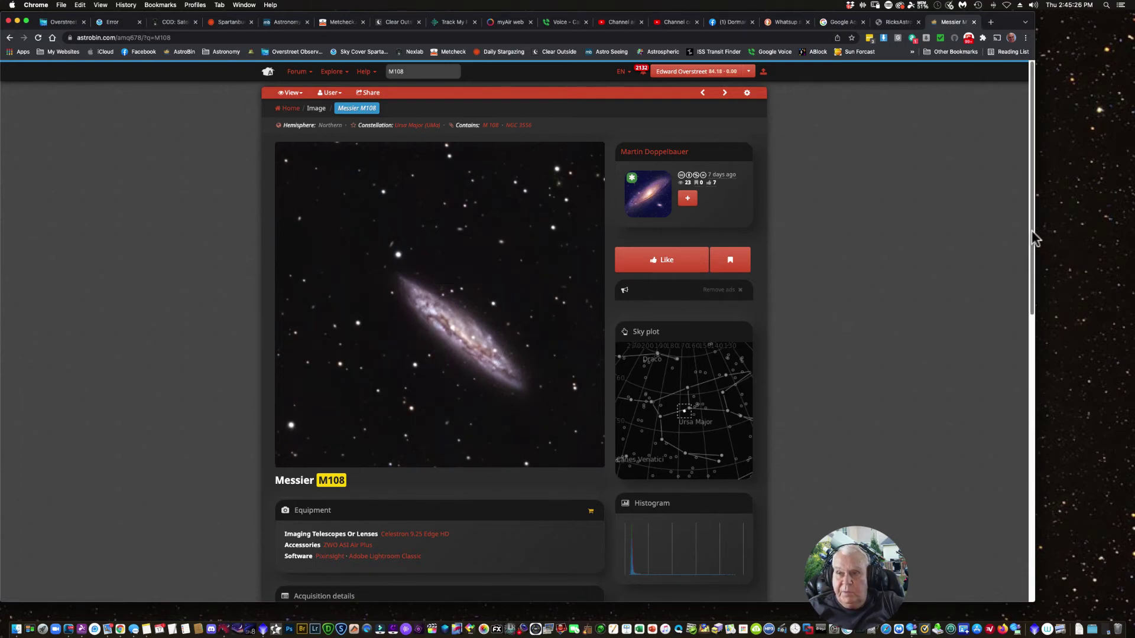
left_click_drag(1032, 236, 1016, 198)
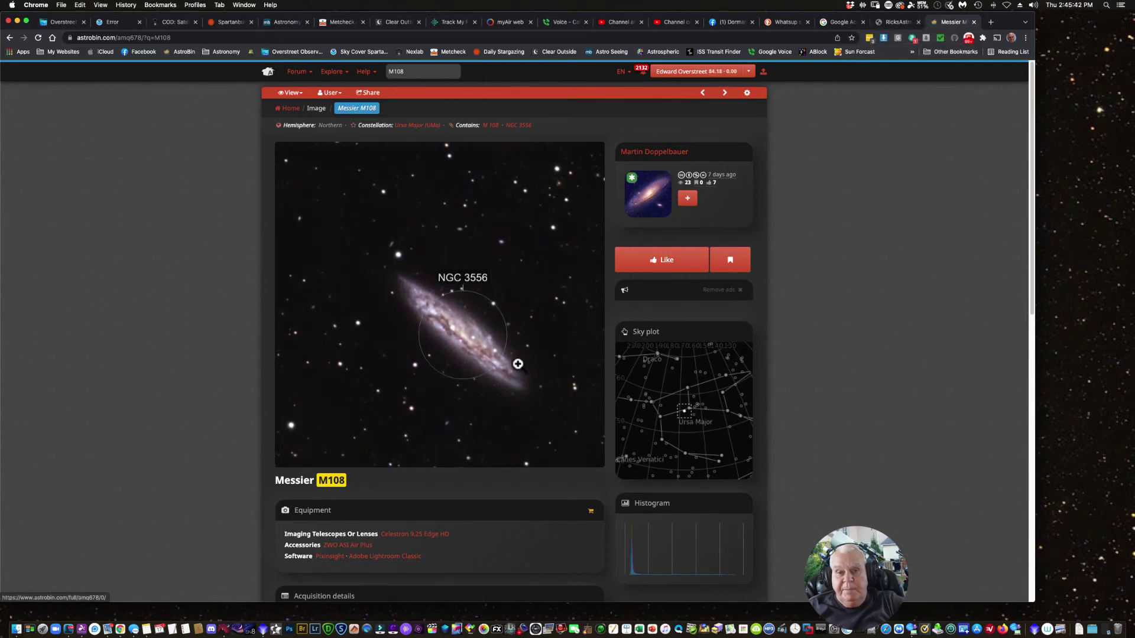
left_click(974, 22)
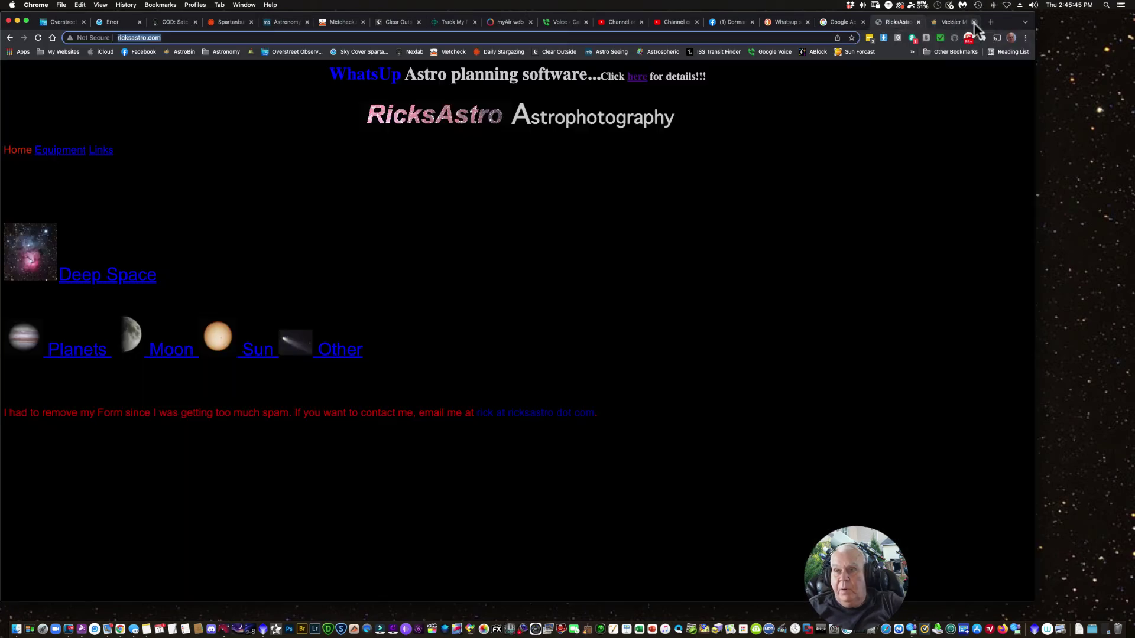
Switch to the remote workstation in Splashtop Business and move the What's Up window lower and slightly left on the desktop.
left_click(81, 621)
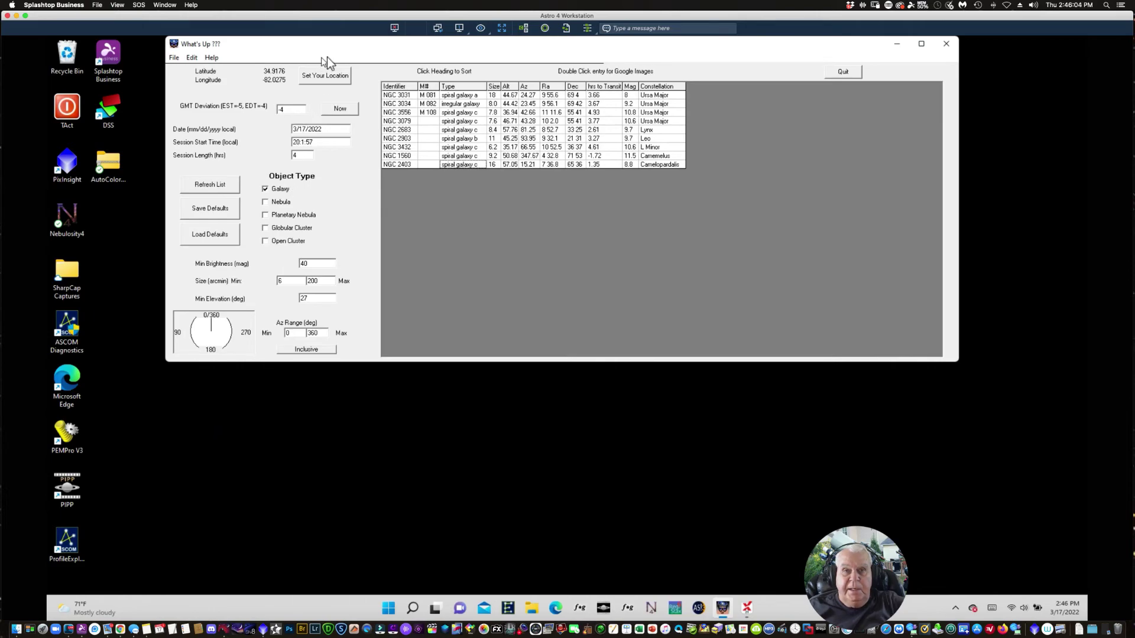
left_click_drag(339, 52, 334, 130)
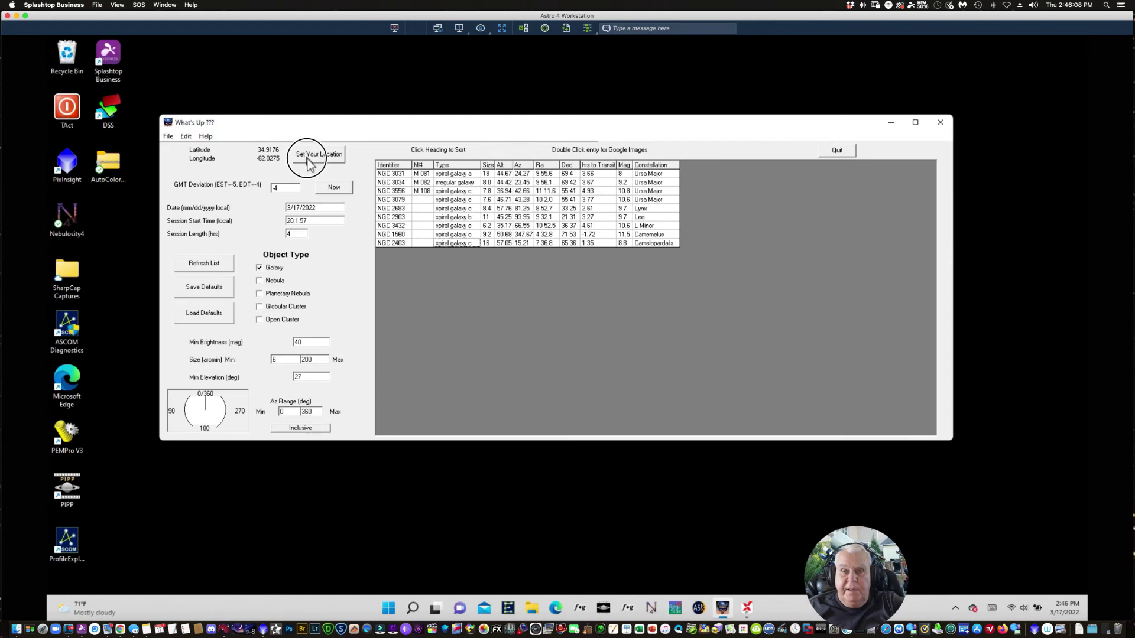
left_click_drag(298, 131, 299, 133)
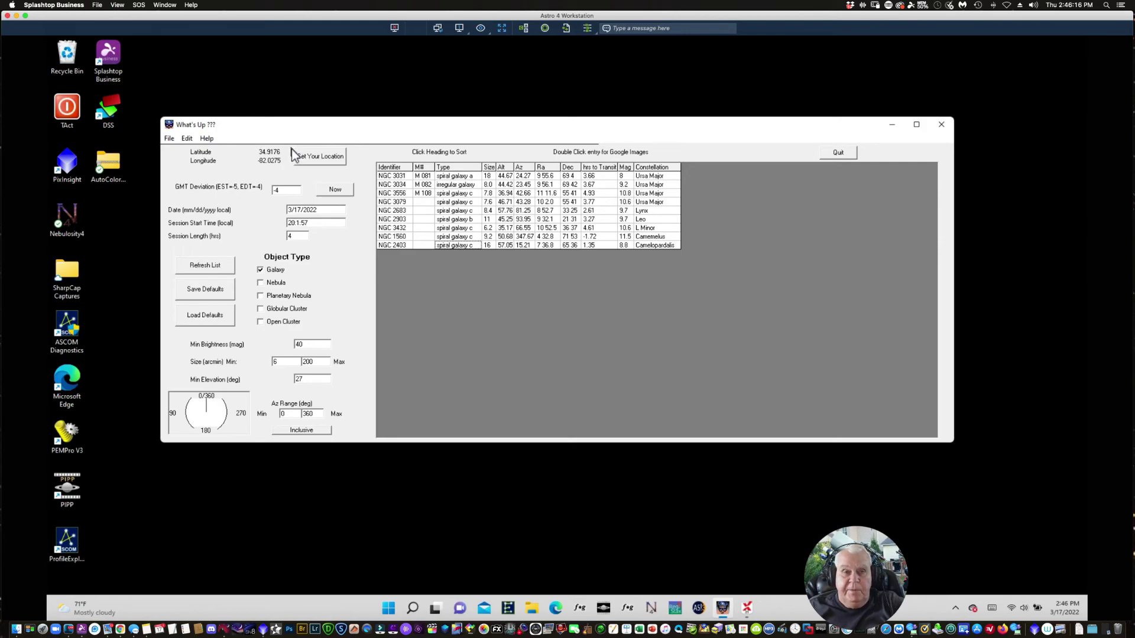
left_click_drag(289, 135, 254, 132)
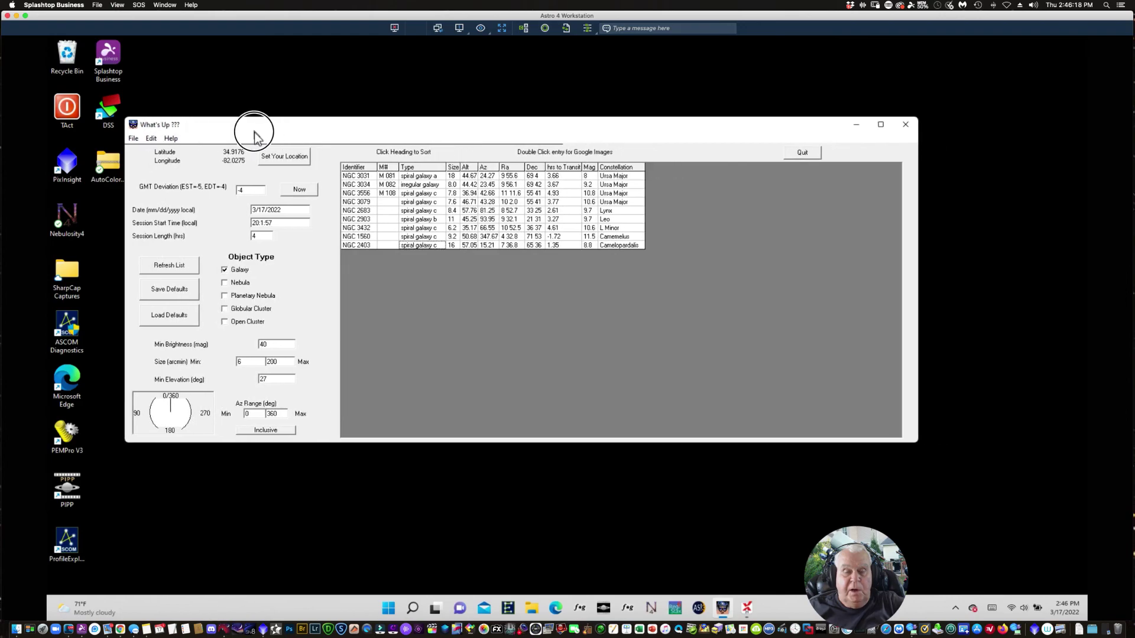